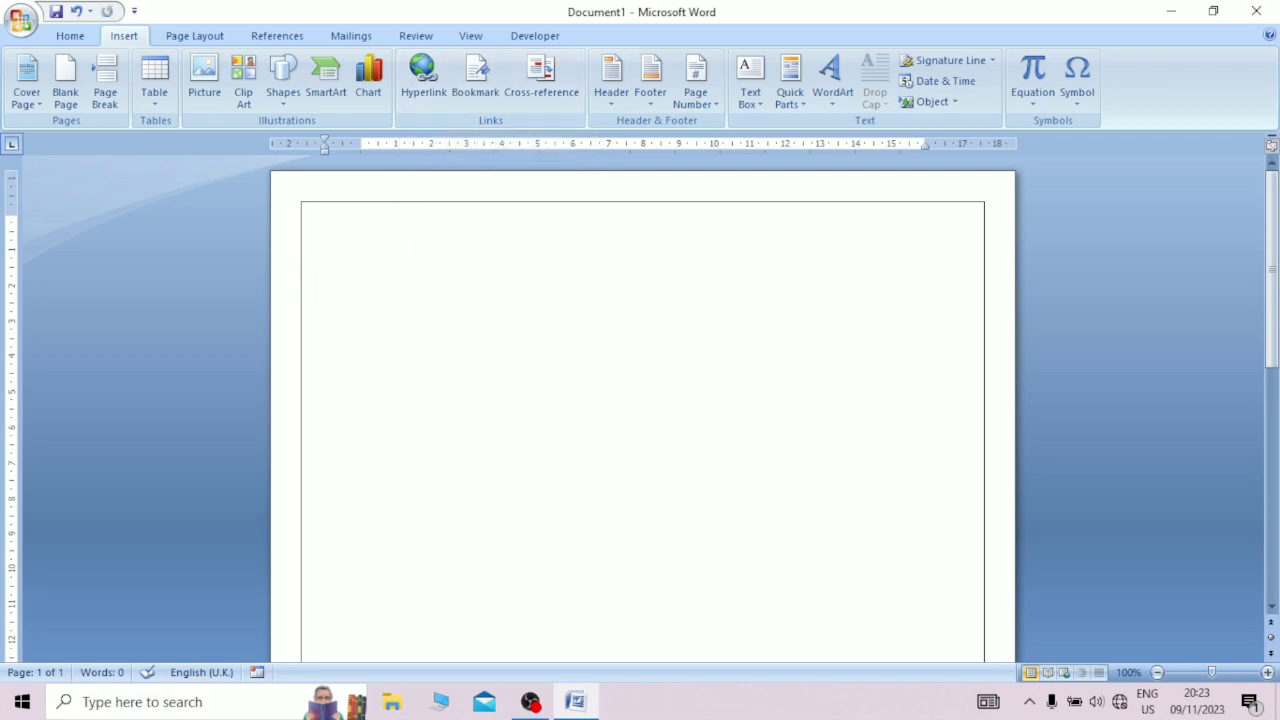
Step: Write PAN CARD in the empty document and hyperlink it to the file G:\document\me\Bio-Data.docx
text(PAN )
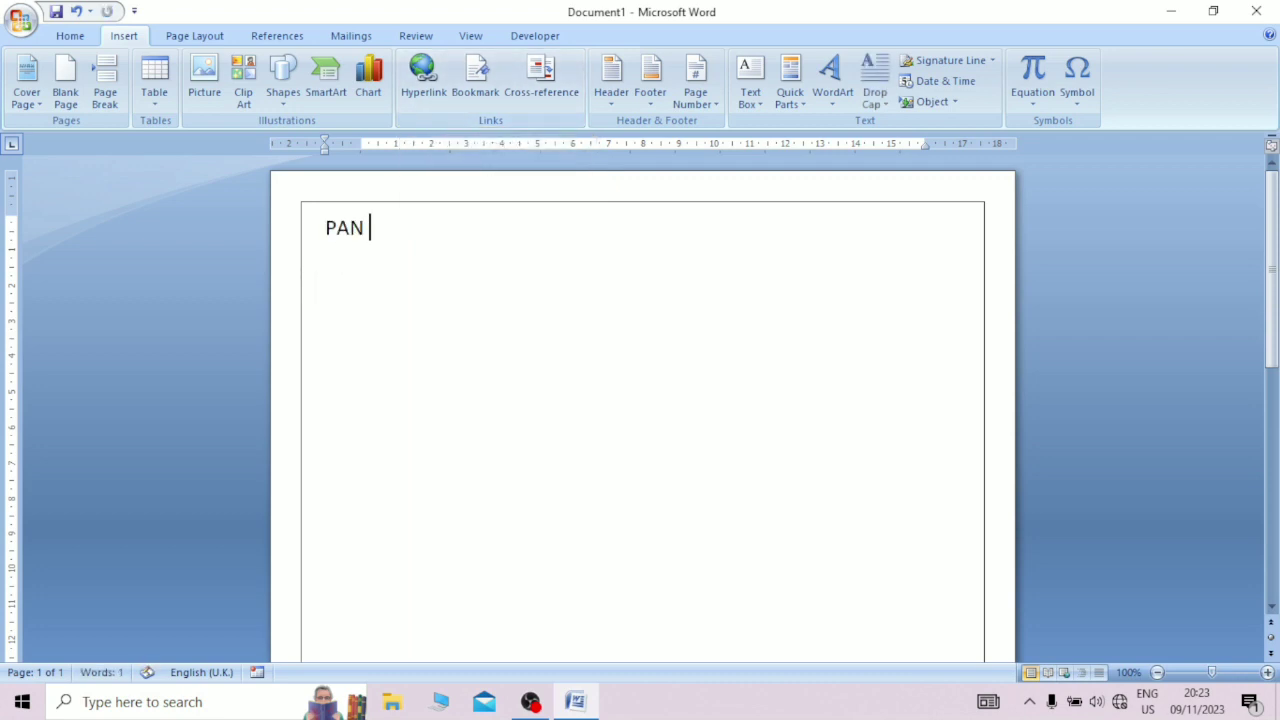
text(CARD)
drag(423, 229, 325, 229)
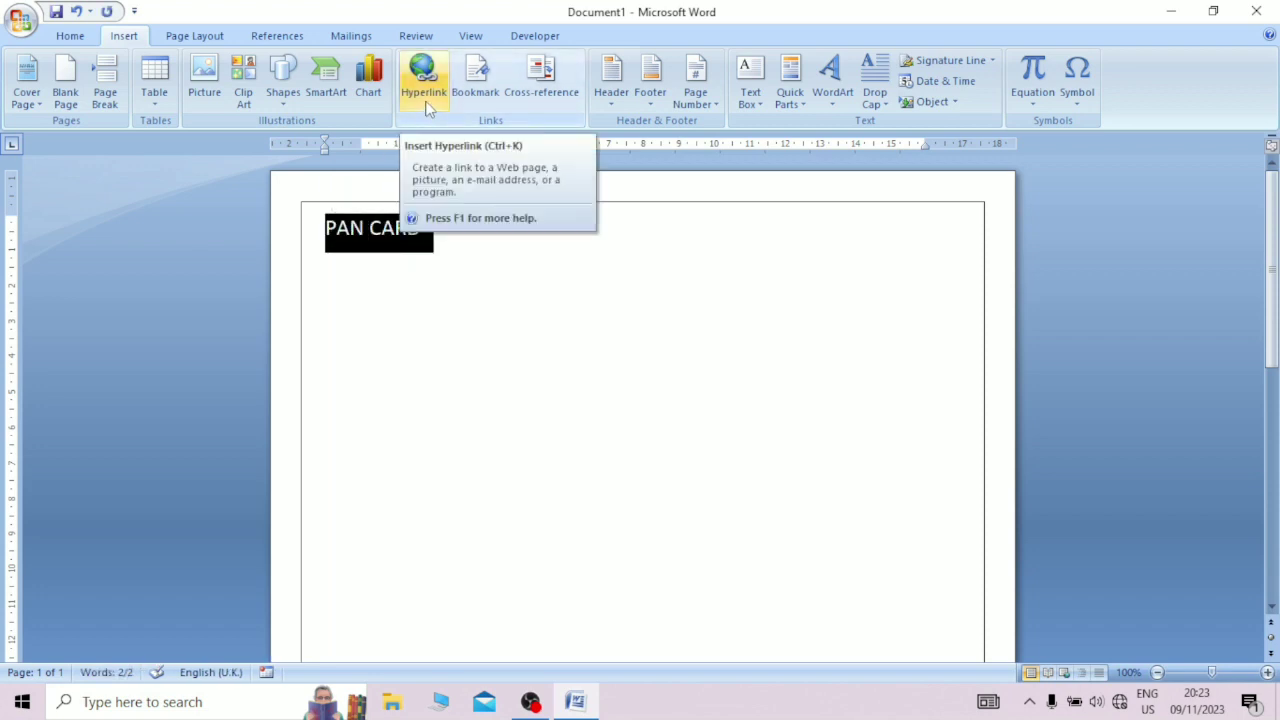
click(424, 90)
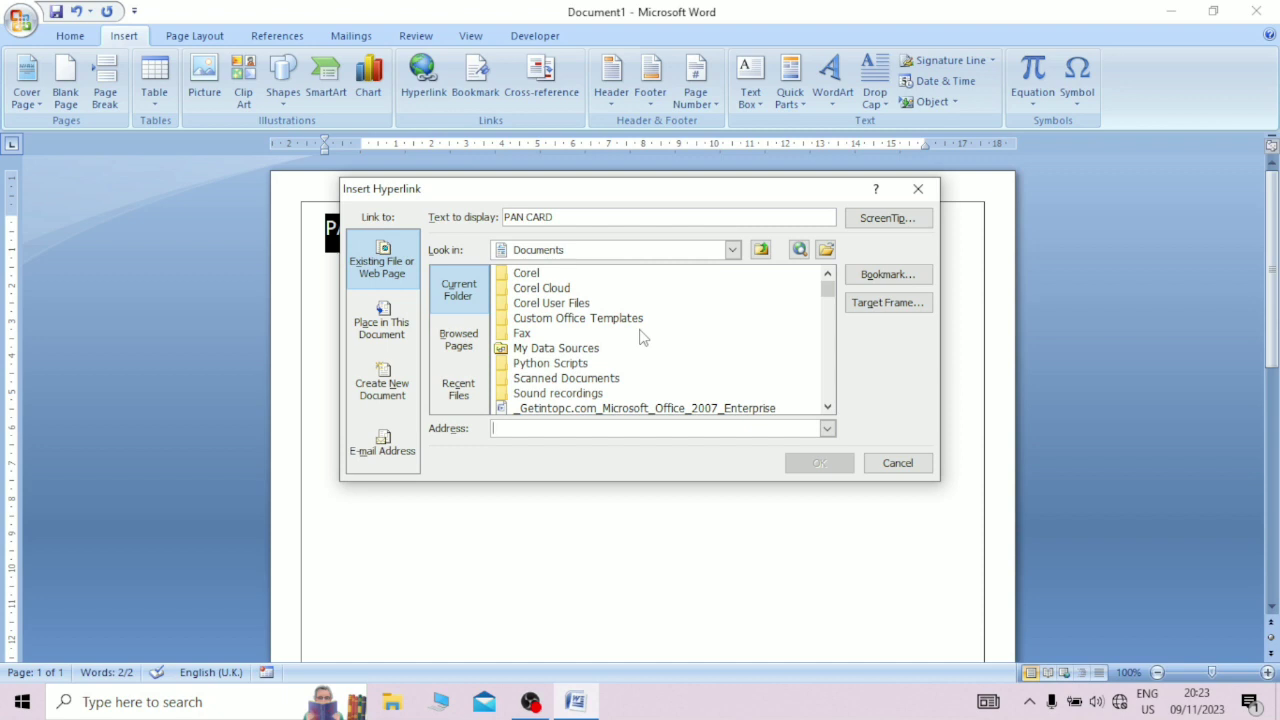
click(733, 252)
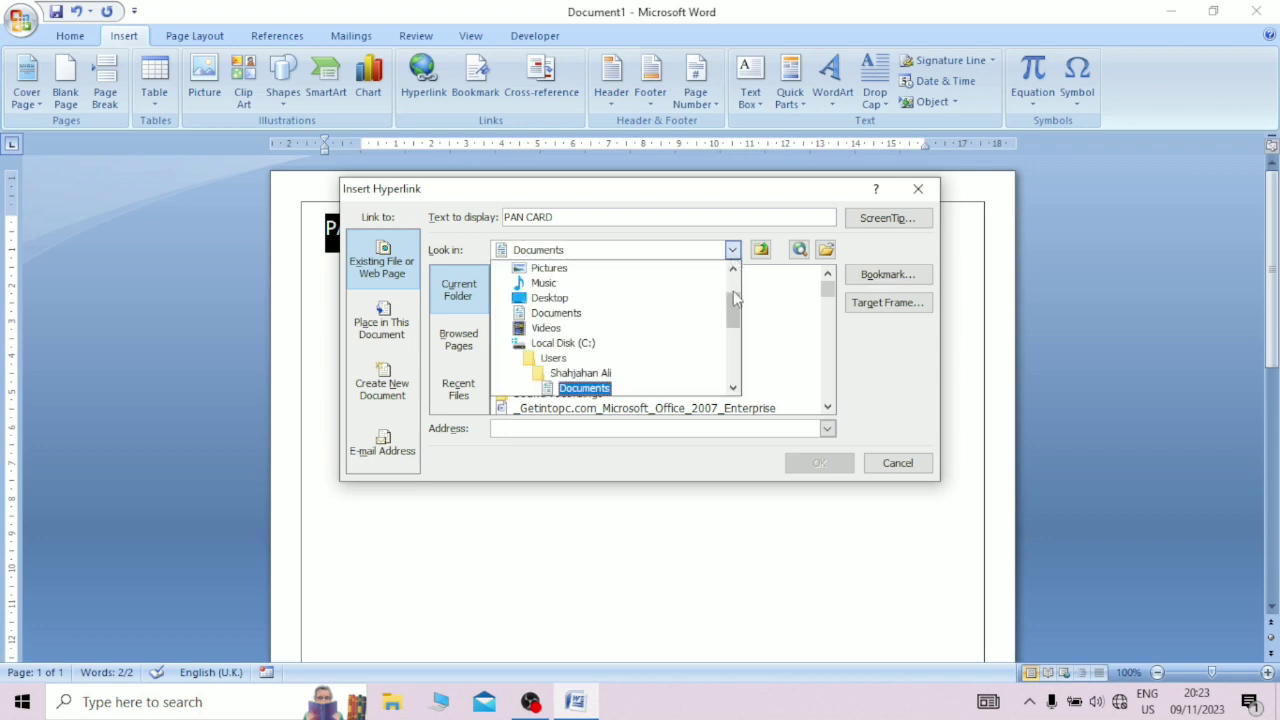
scroll(733, 338, down, 2)
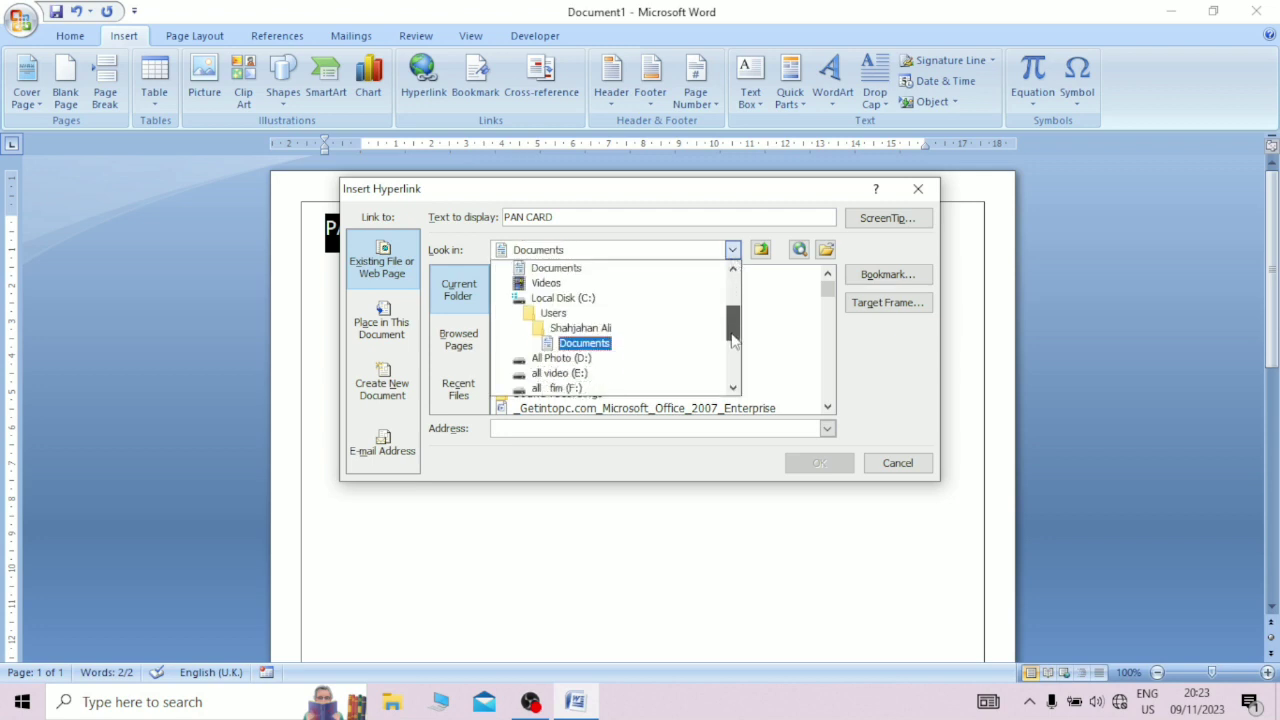
scroll(733, 345, down, 1)
click(537, 352)
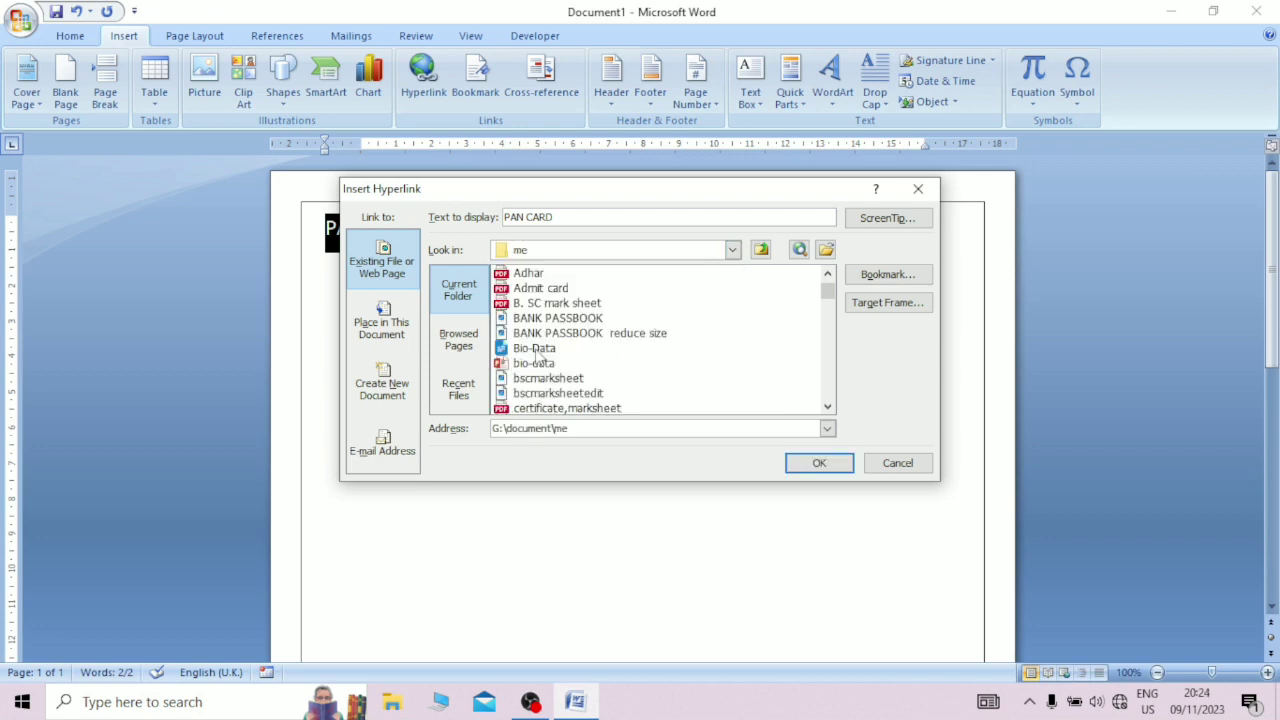
click(537, 350)
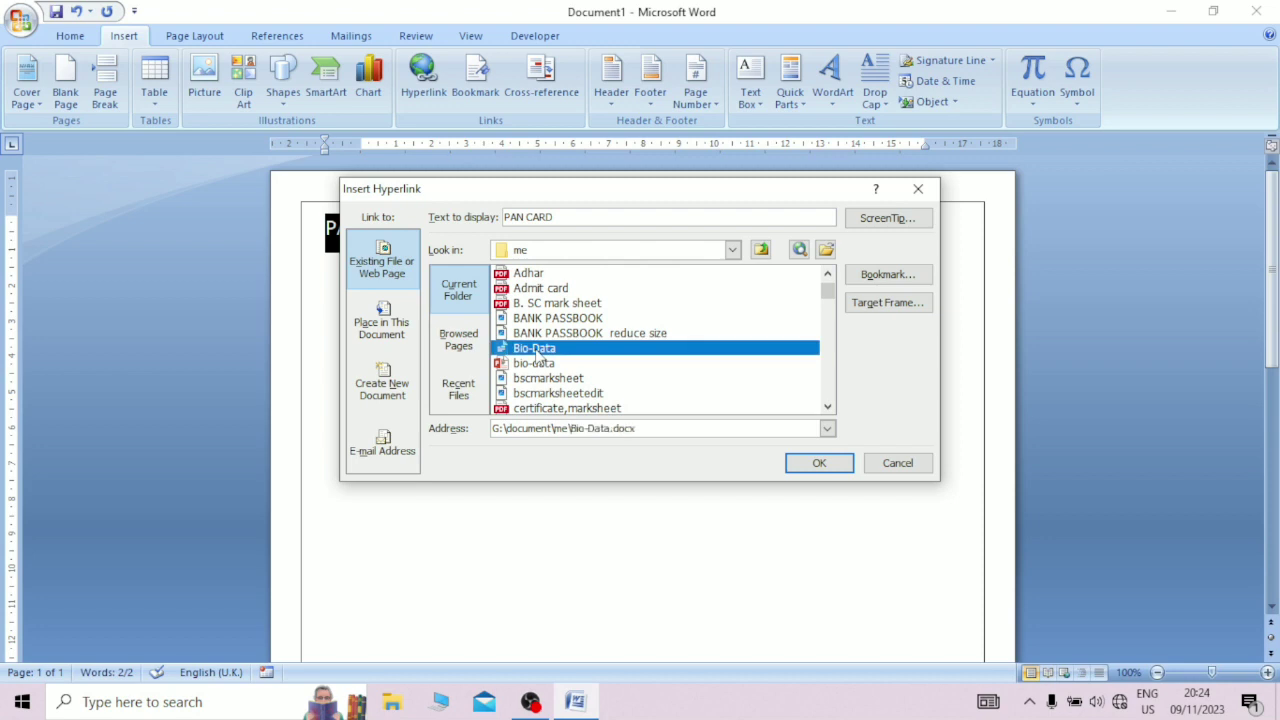
click(815, 463)
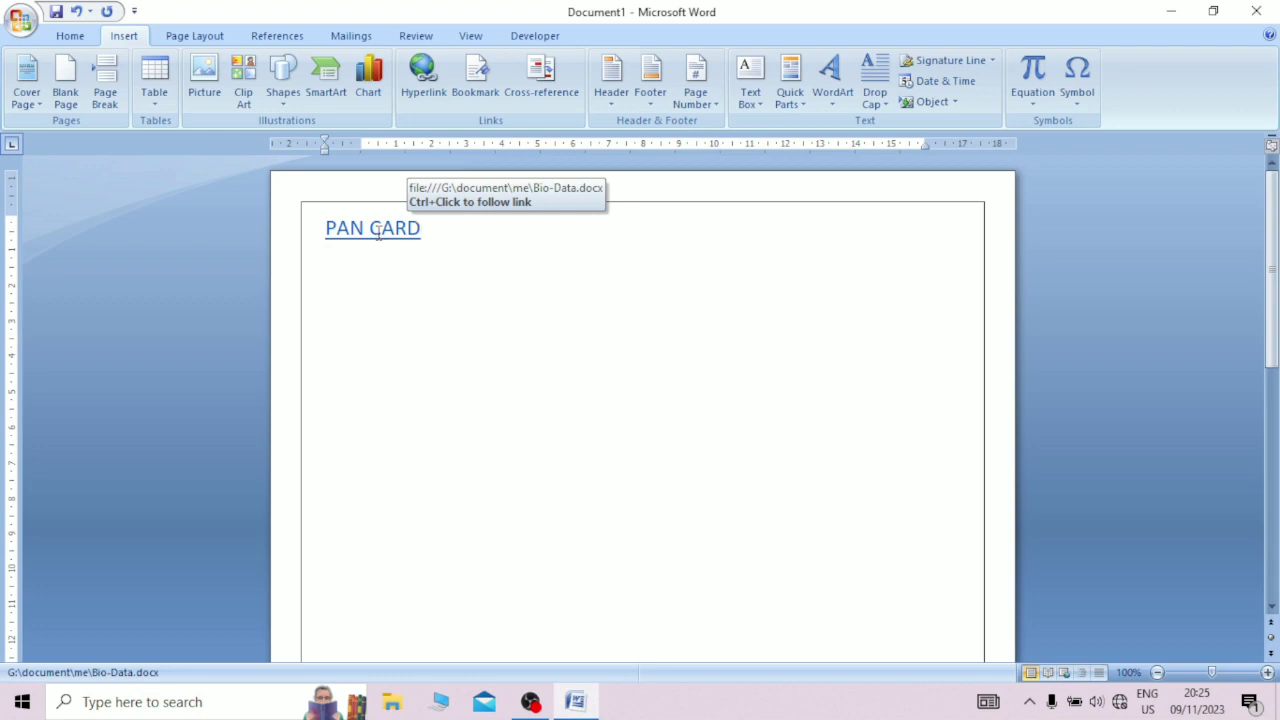
Step: Follow the PAN CARD hyperlink, look through the linked Bio-Data document and return to Document1
ctrl+click(379, 240)
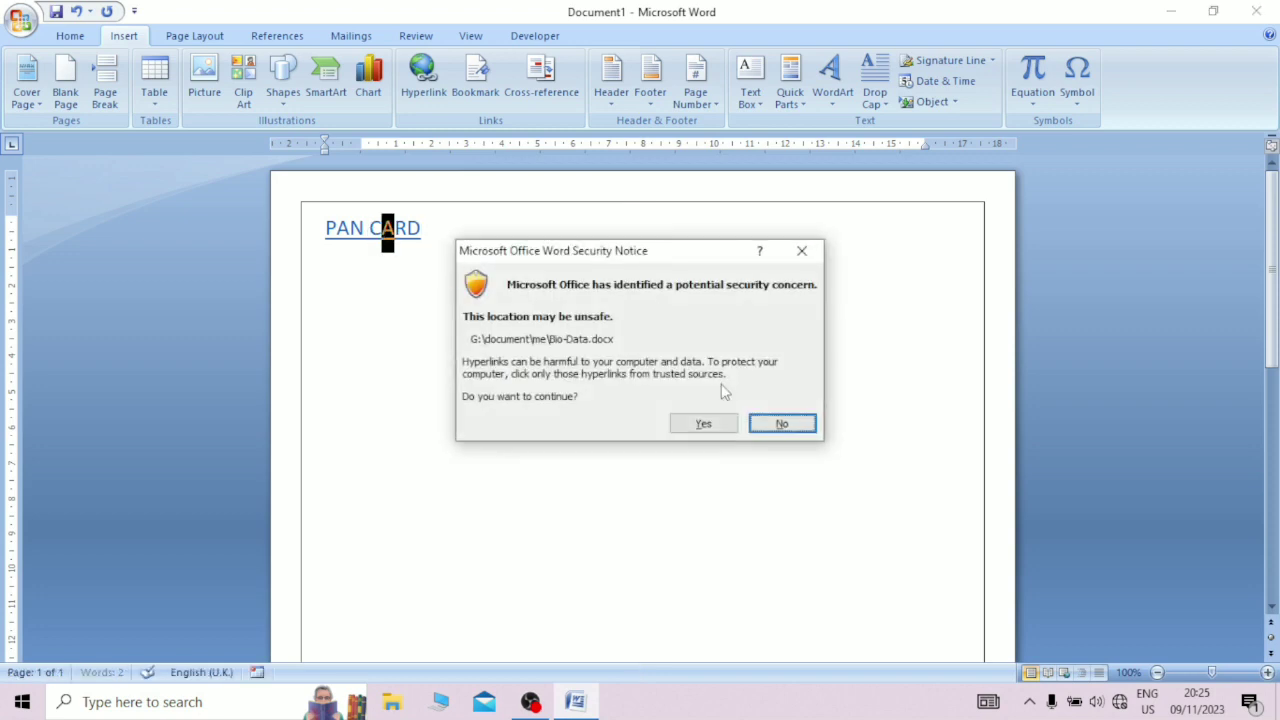
click(704, 424)
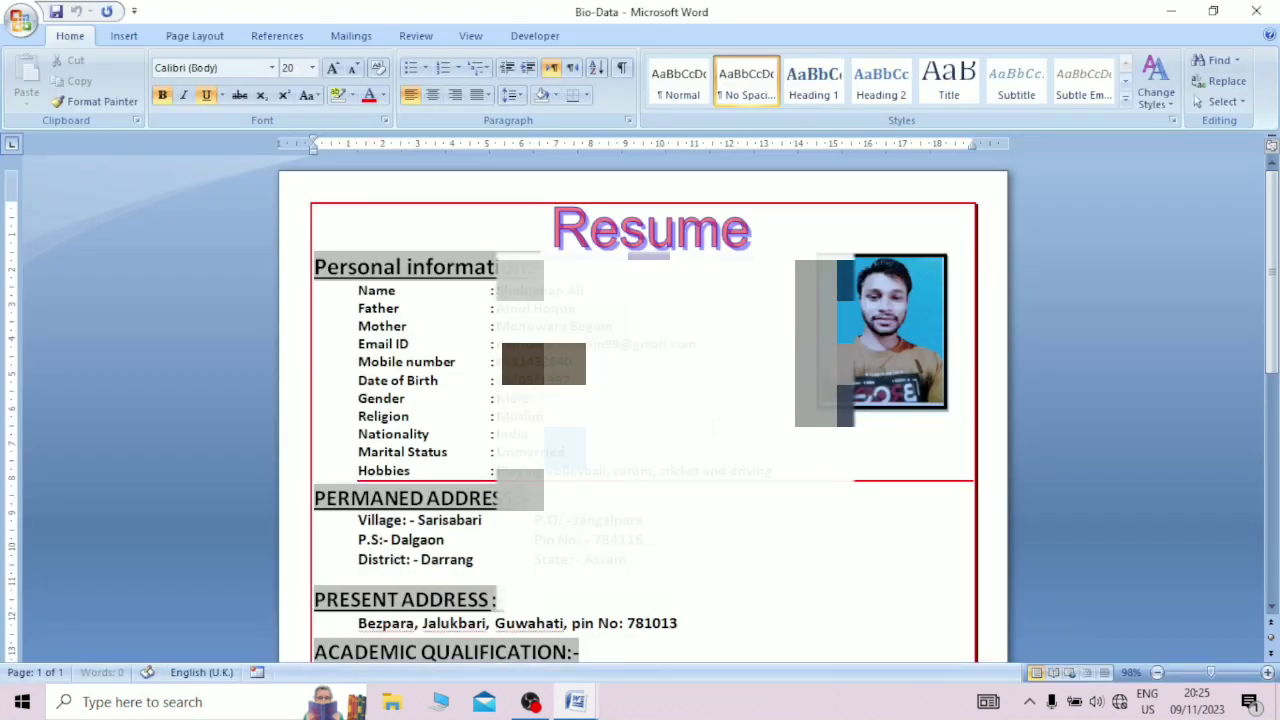
scroll(713, 426, down, 10)
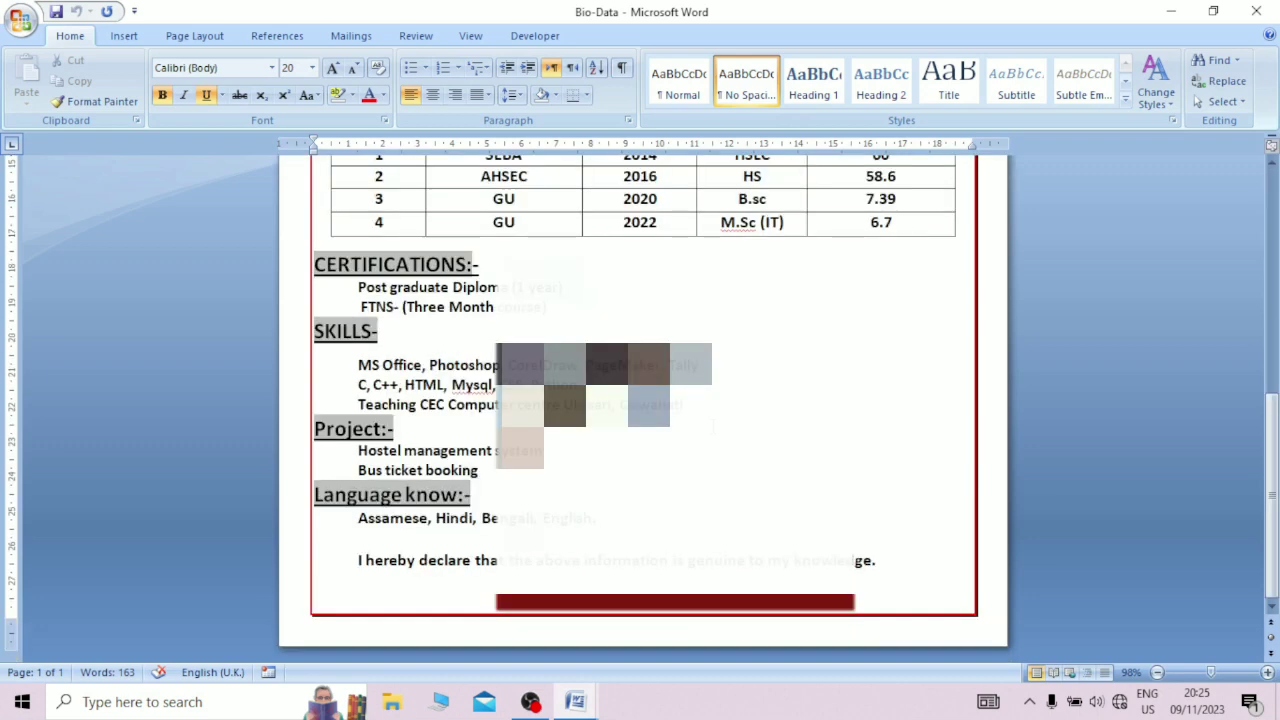
scroll(713, 426, up, 10)
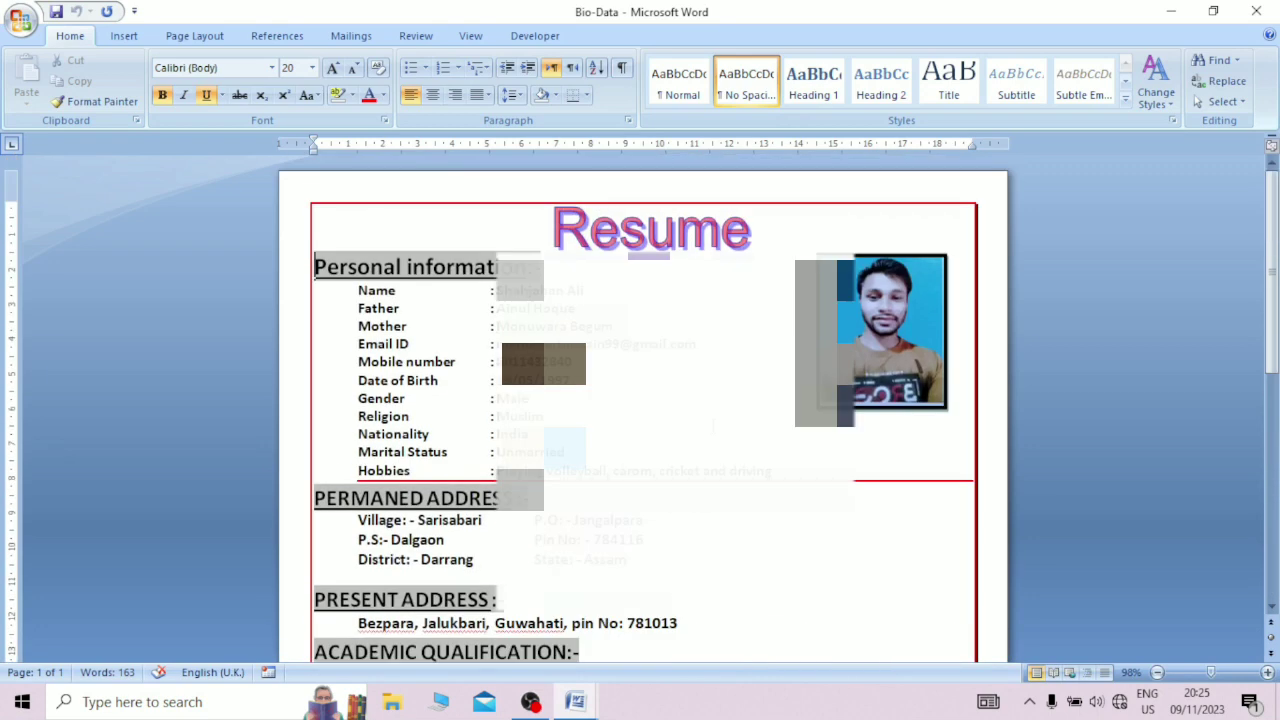
mouse_move(586, 701)
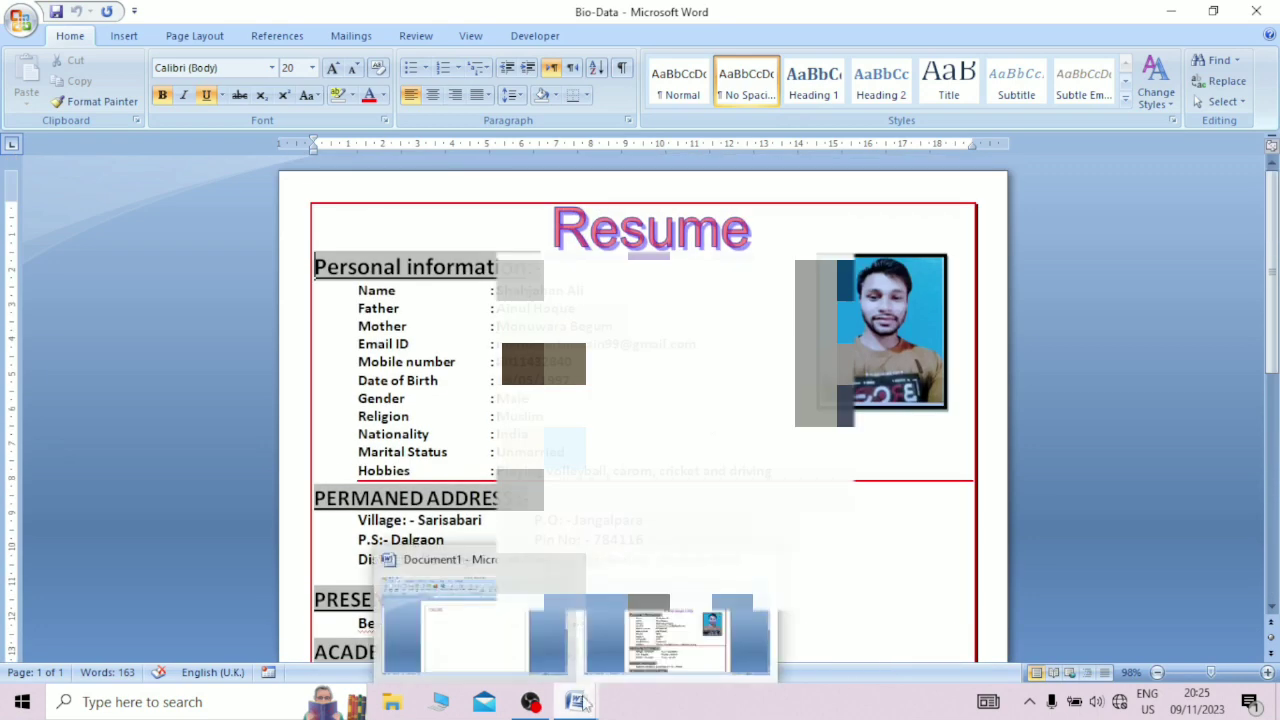
click(520, 628)
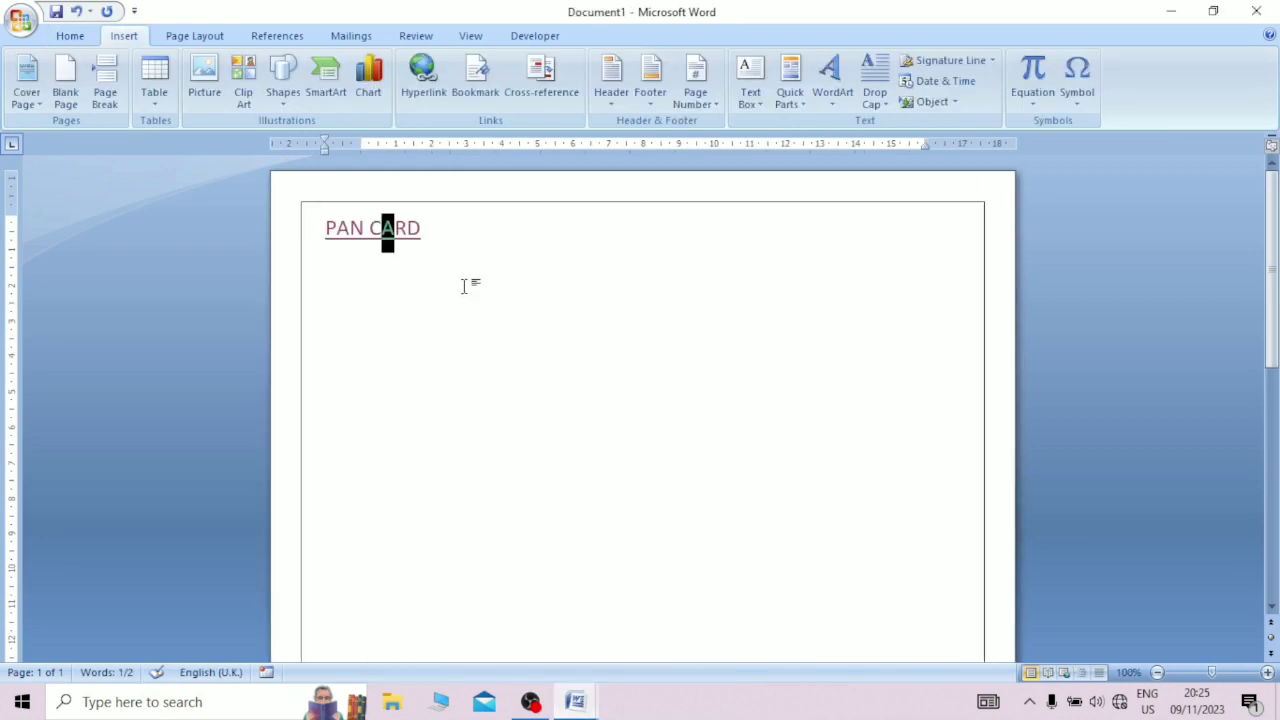
Step: Add the line "CLICK HERE To OPEN DOCUMENT" below the PAN CARD link
key(Return)
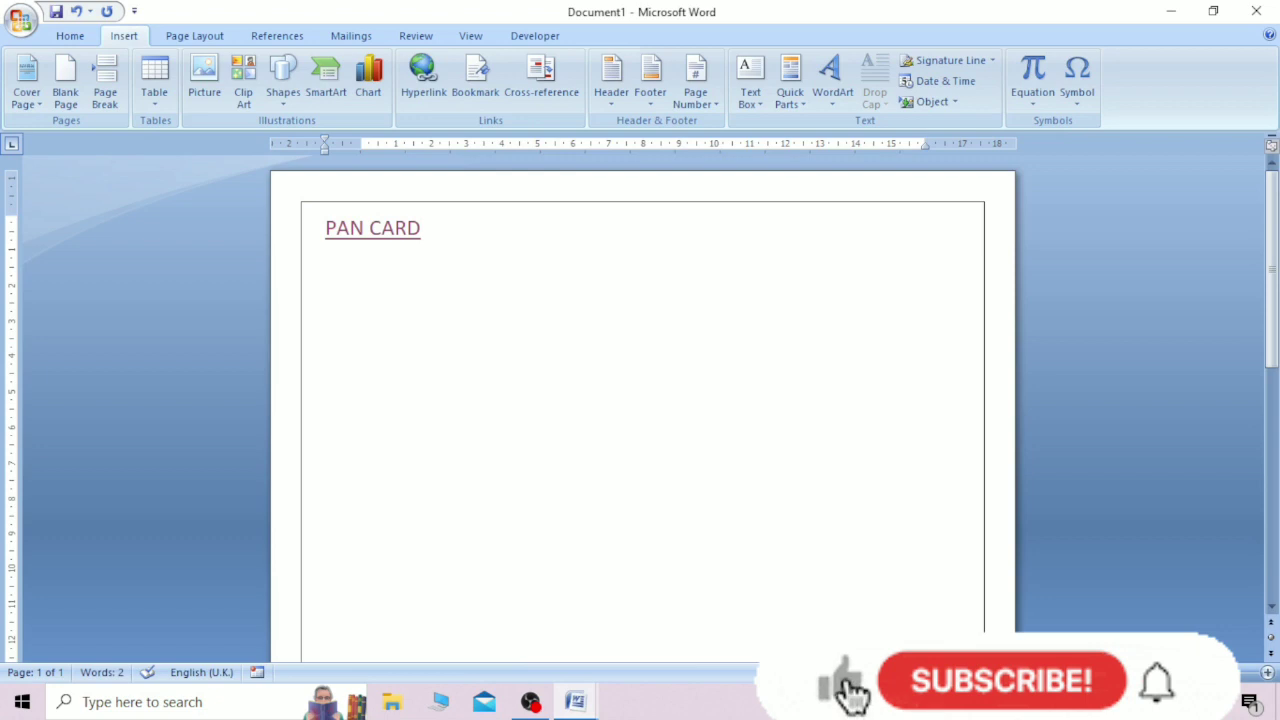
text(CLI)
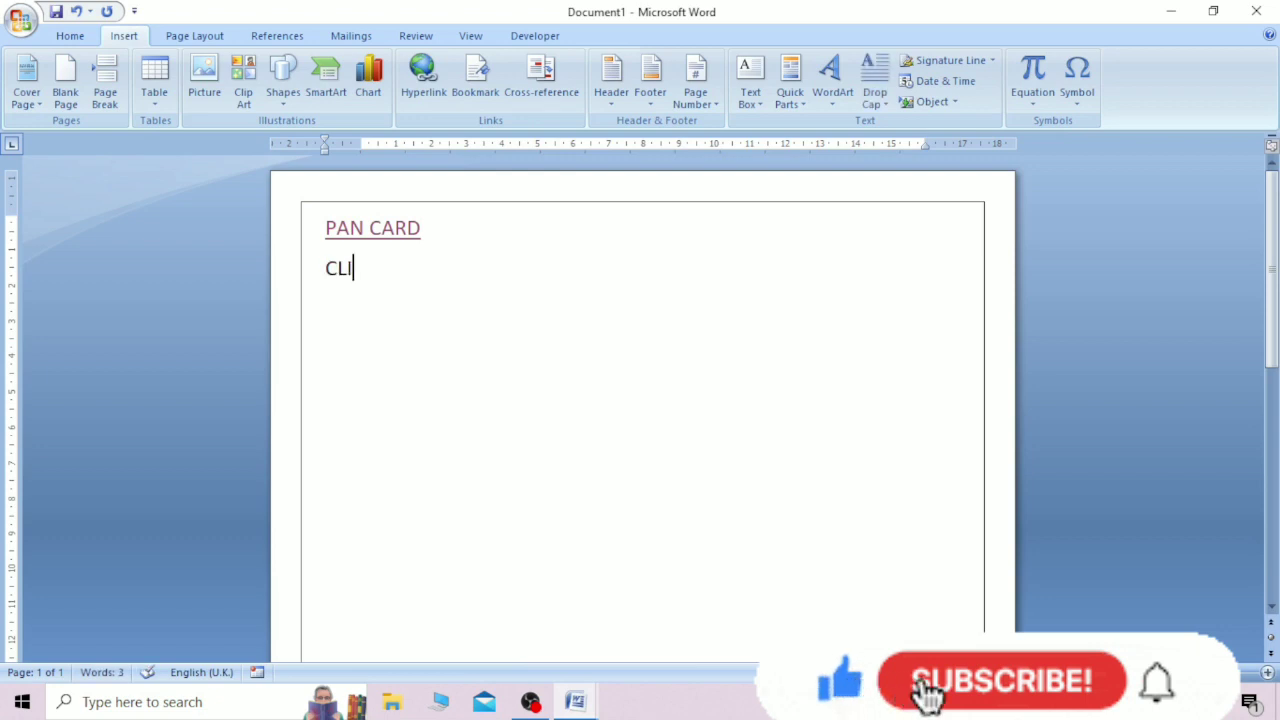
text(CK HERE )
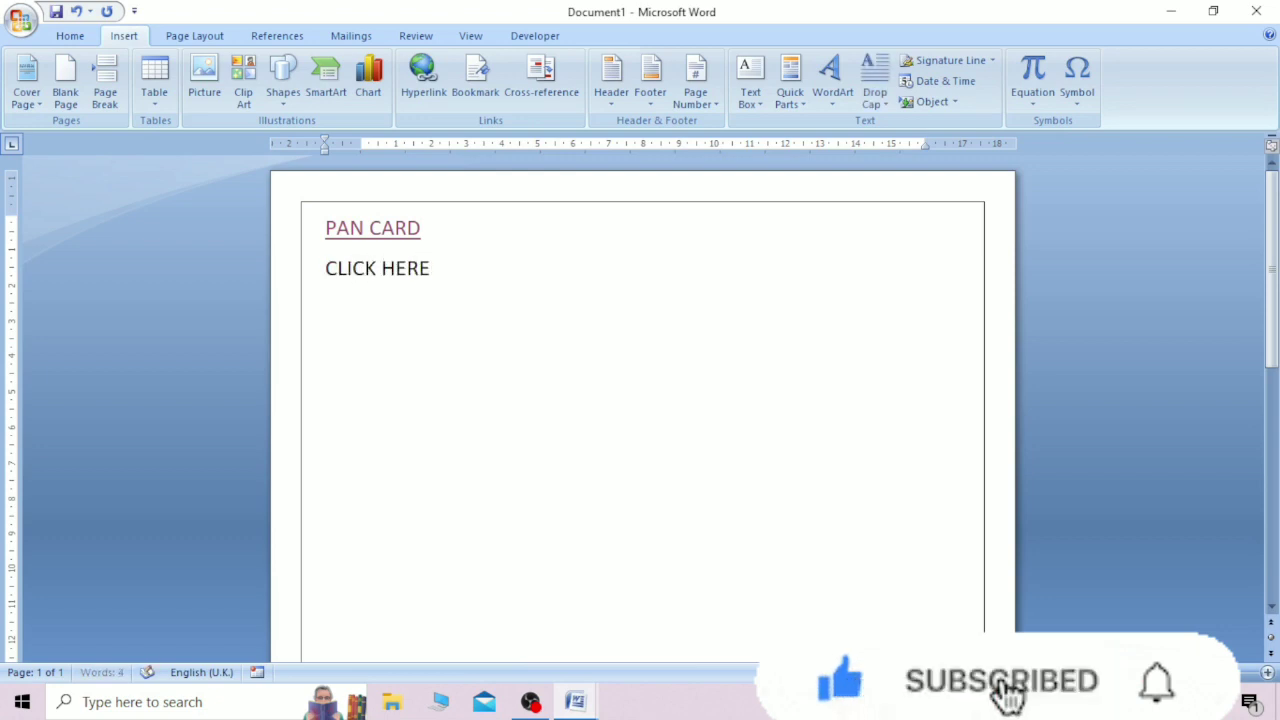
text(To)
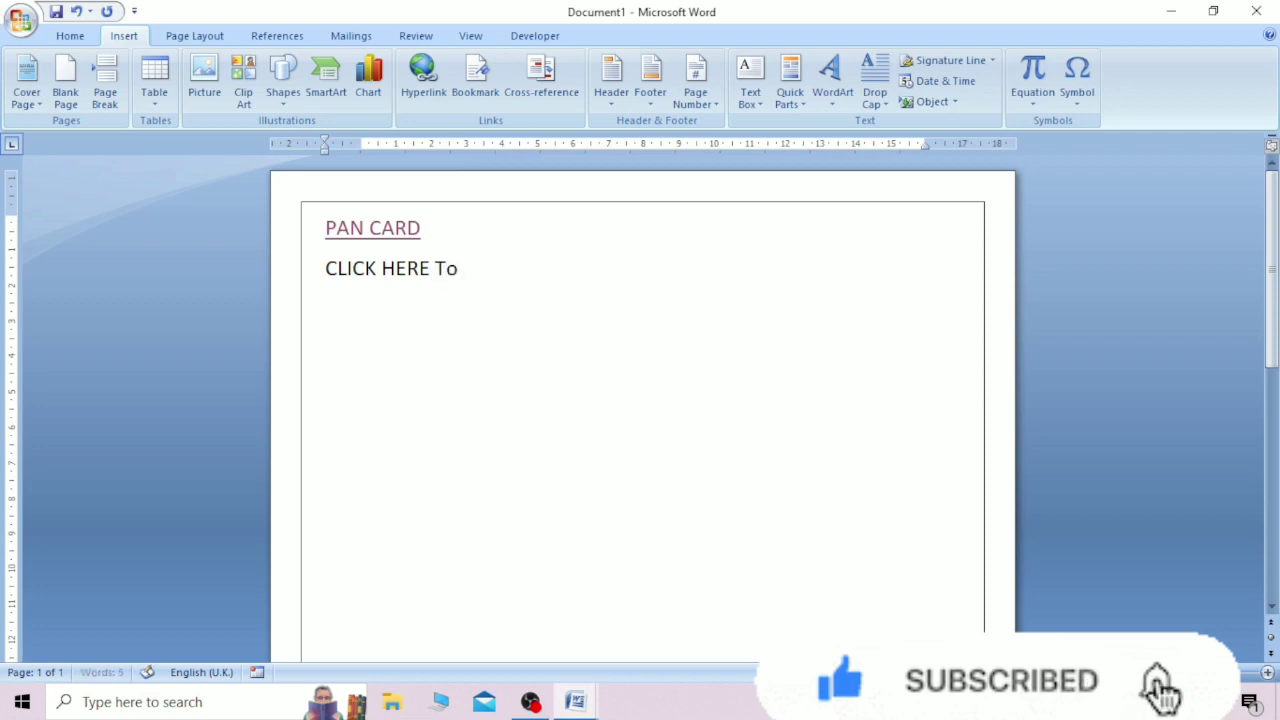
text( OPEn)
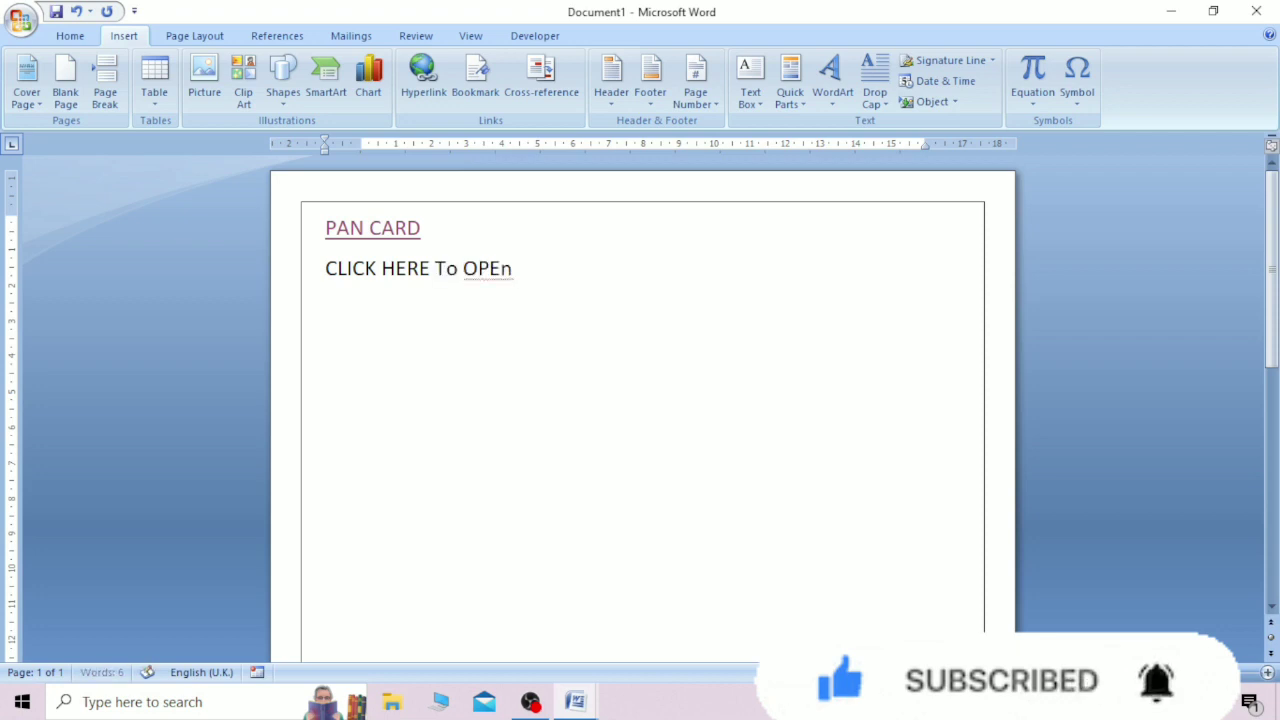
key(BackSpace)
text(N )
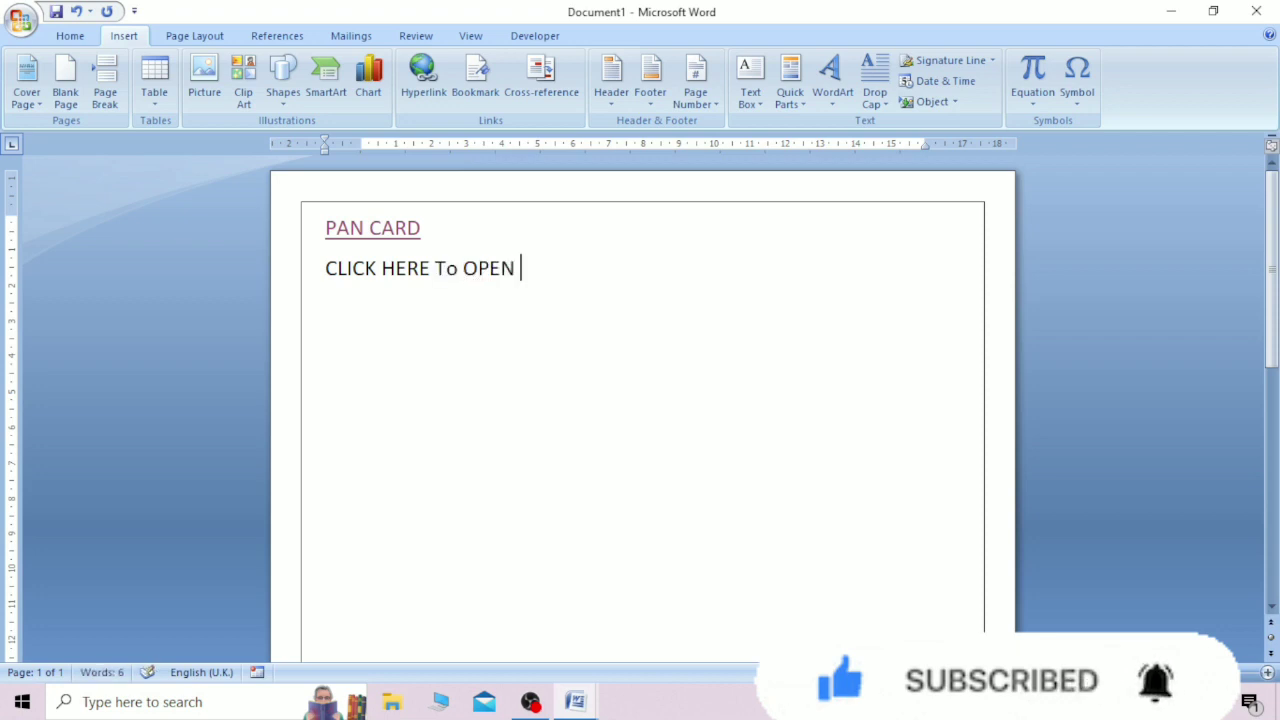
text(DOCUMENT)
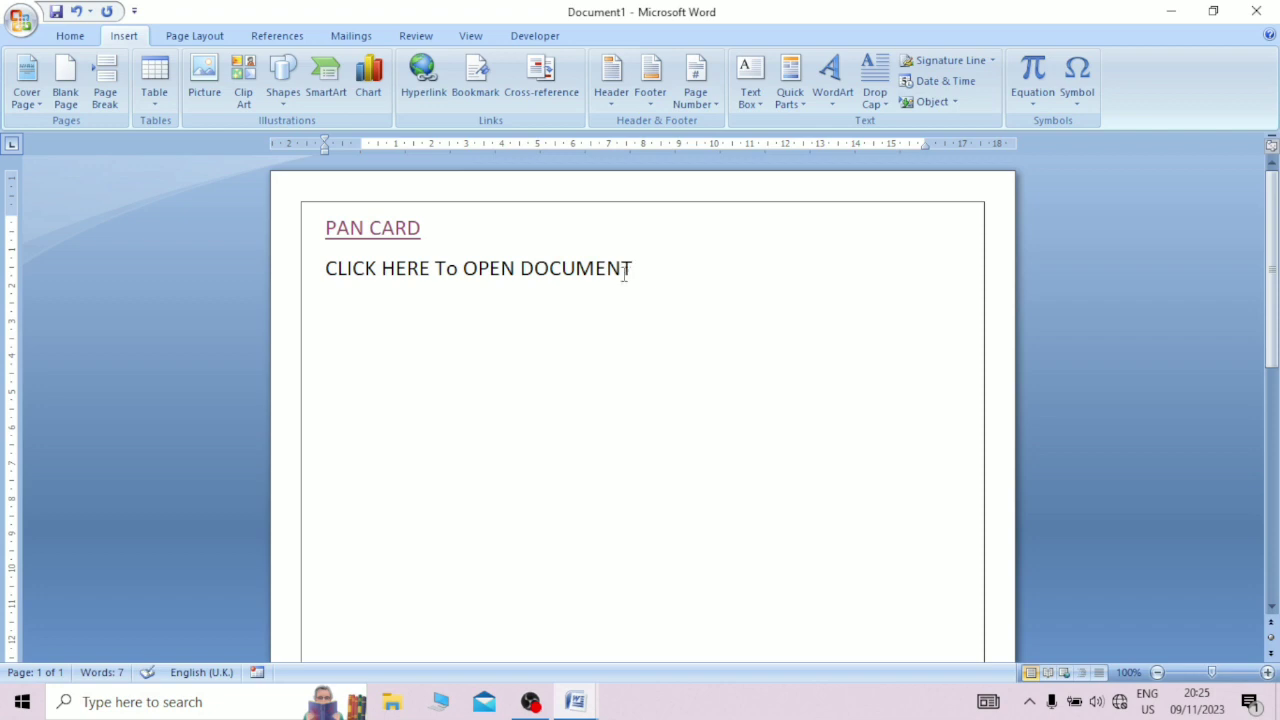
Step: Hyperlink only the words CLICK HERE to the file FinalPPT1.pptx in the Documents folder
drag(429, 268, 322, 270)
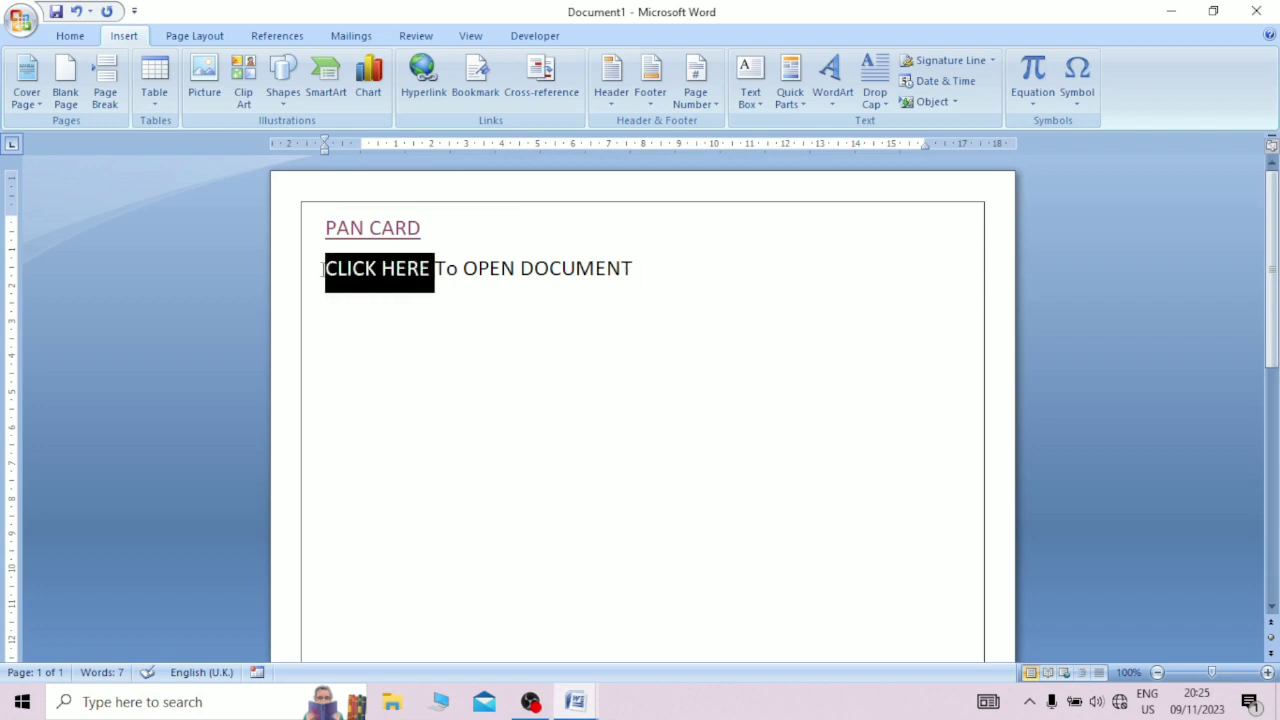
click(423, 72)
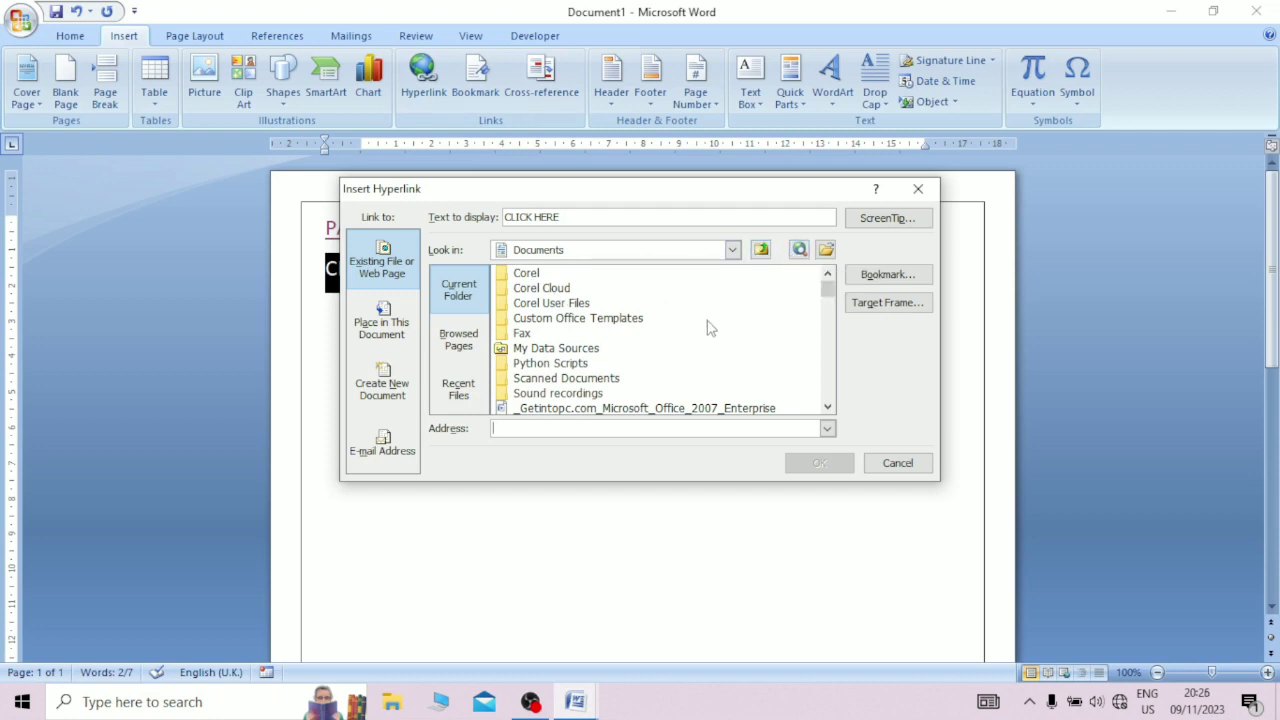
drag(828, 290, 826, 336)
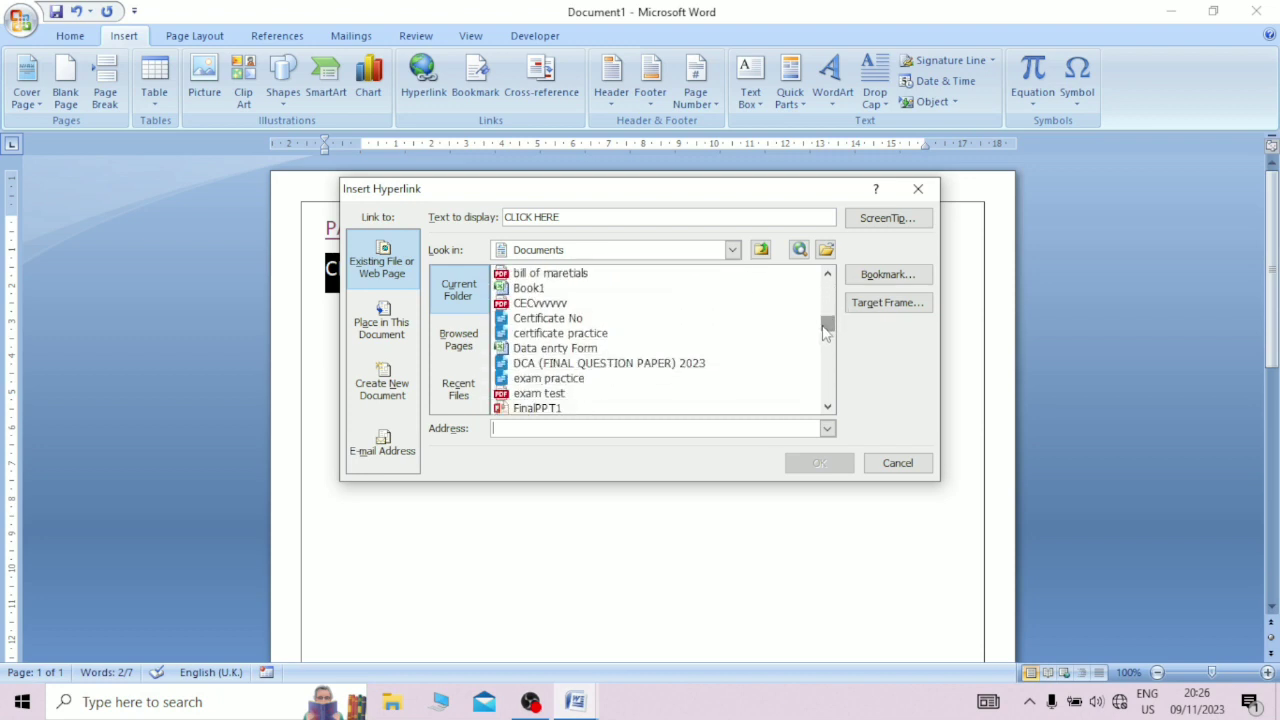
click(540, 409)
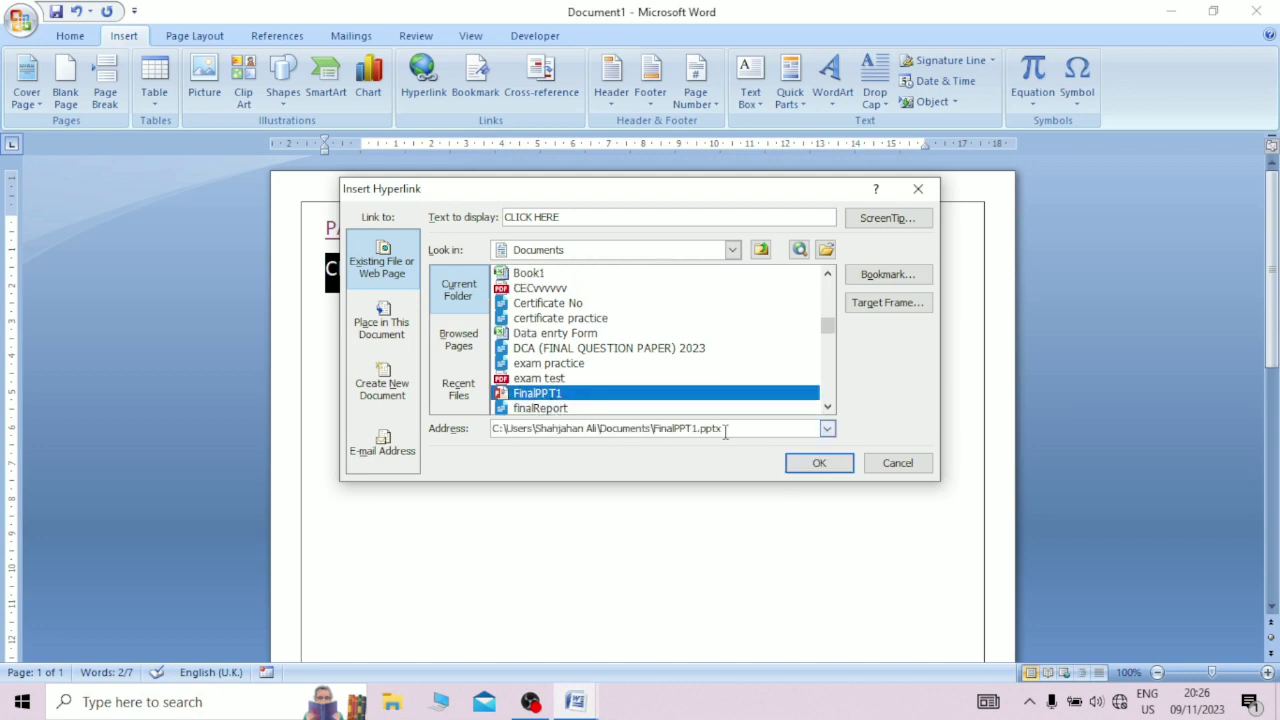
click(797, 463)
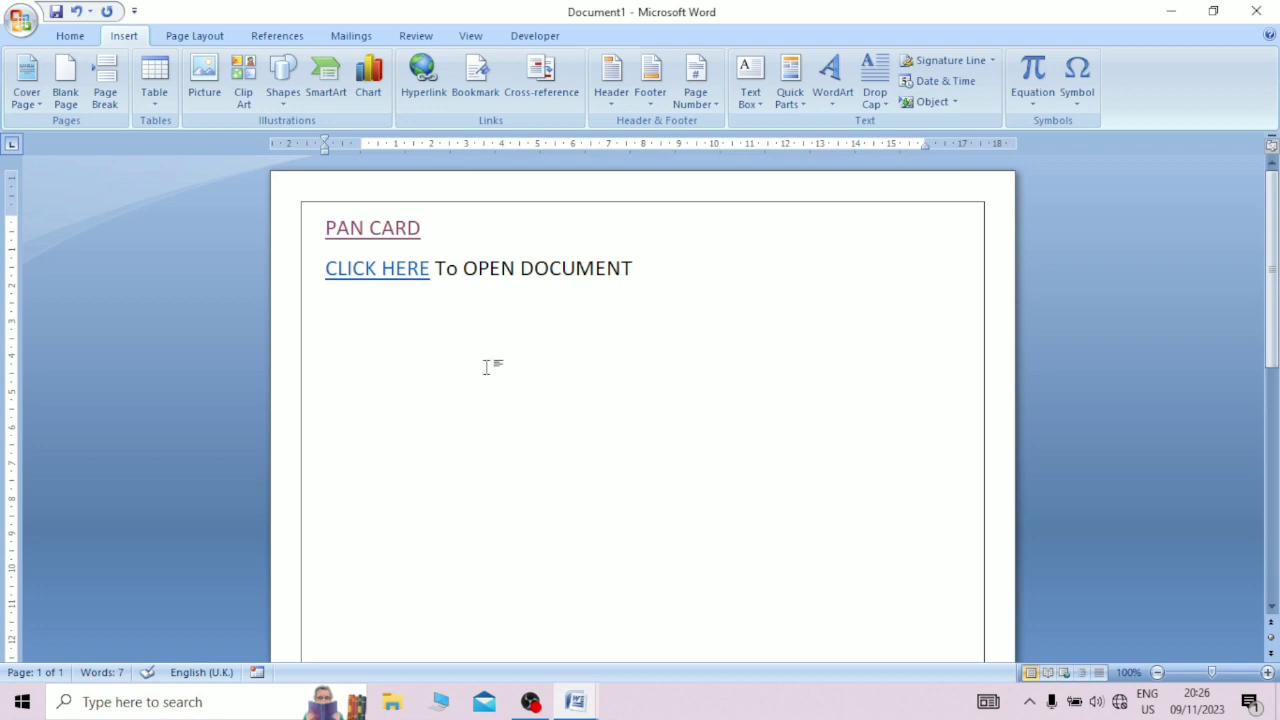
Step: Follow the CLICK HERE hyperlink to check the linked FinalPPT1 presentation, and close the presentation
click(366, 270)
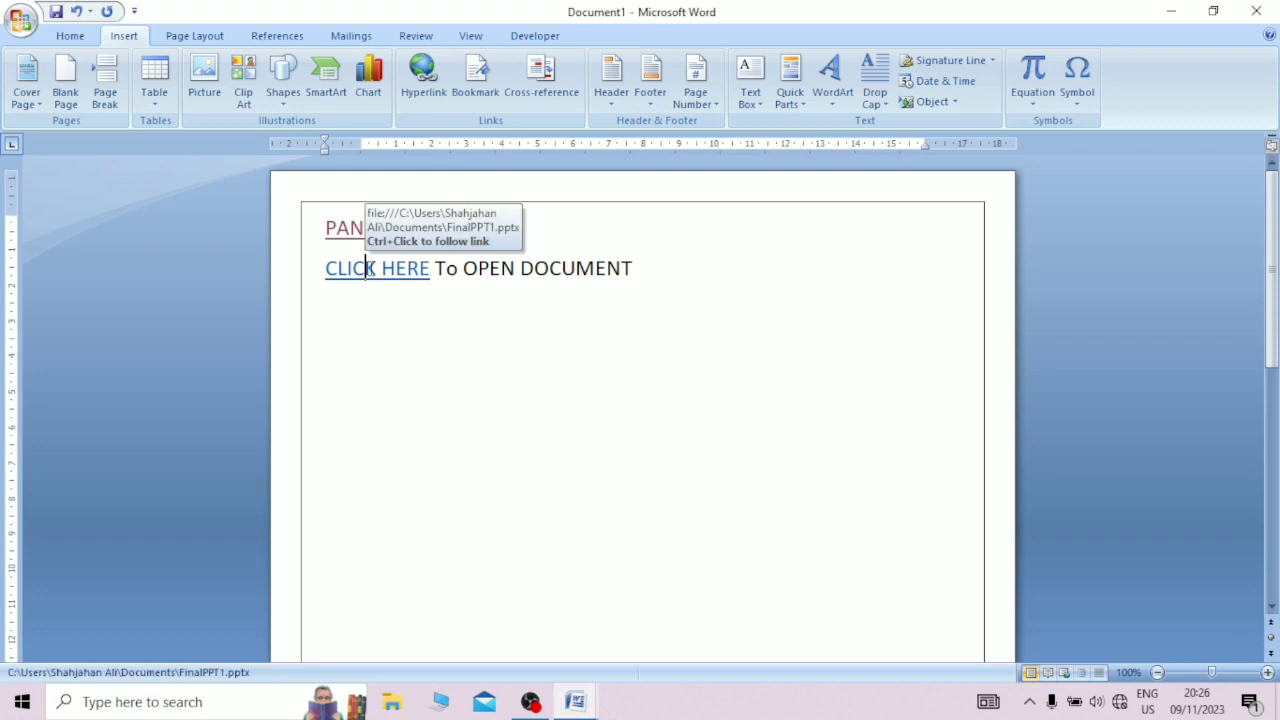
ctrl+click(368, 272)
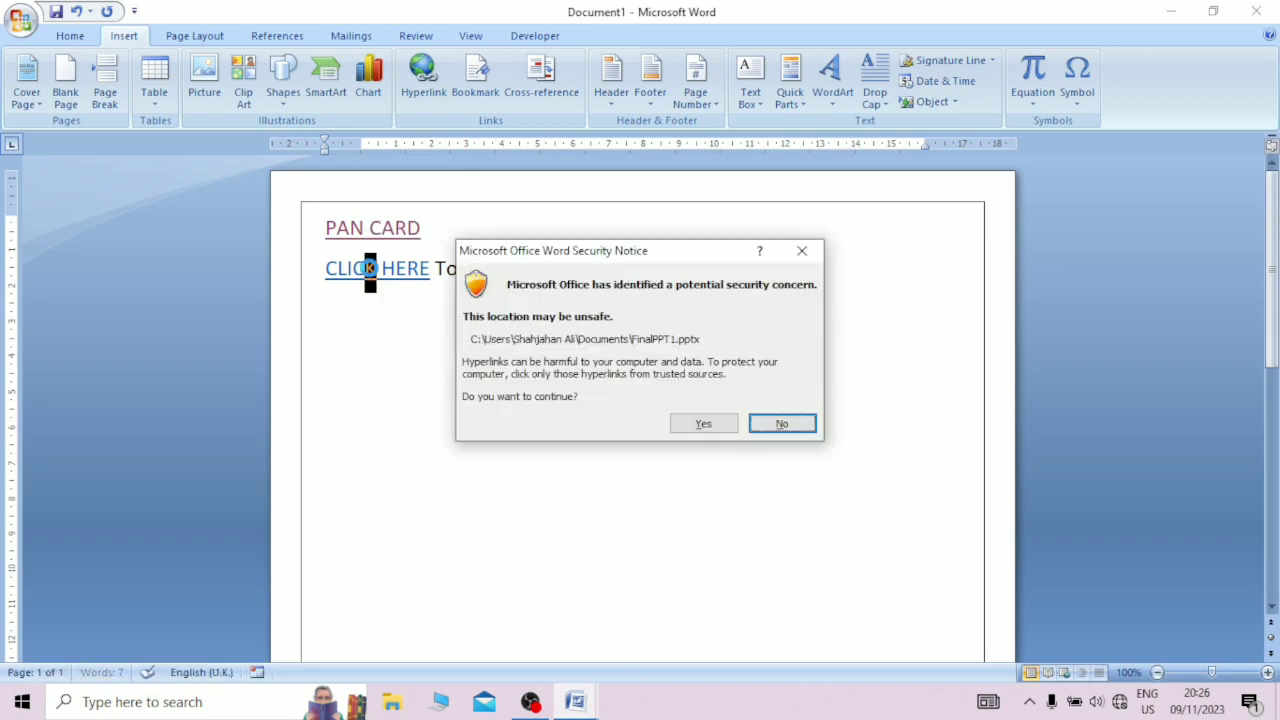
click(704, 424)
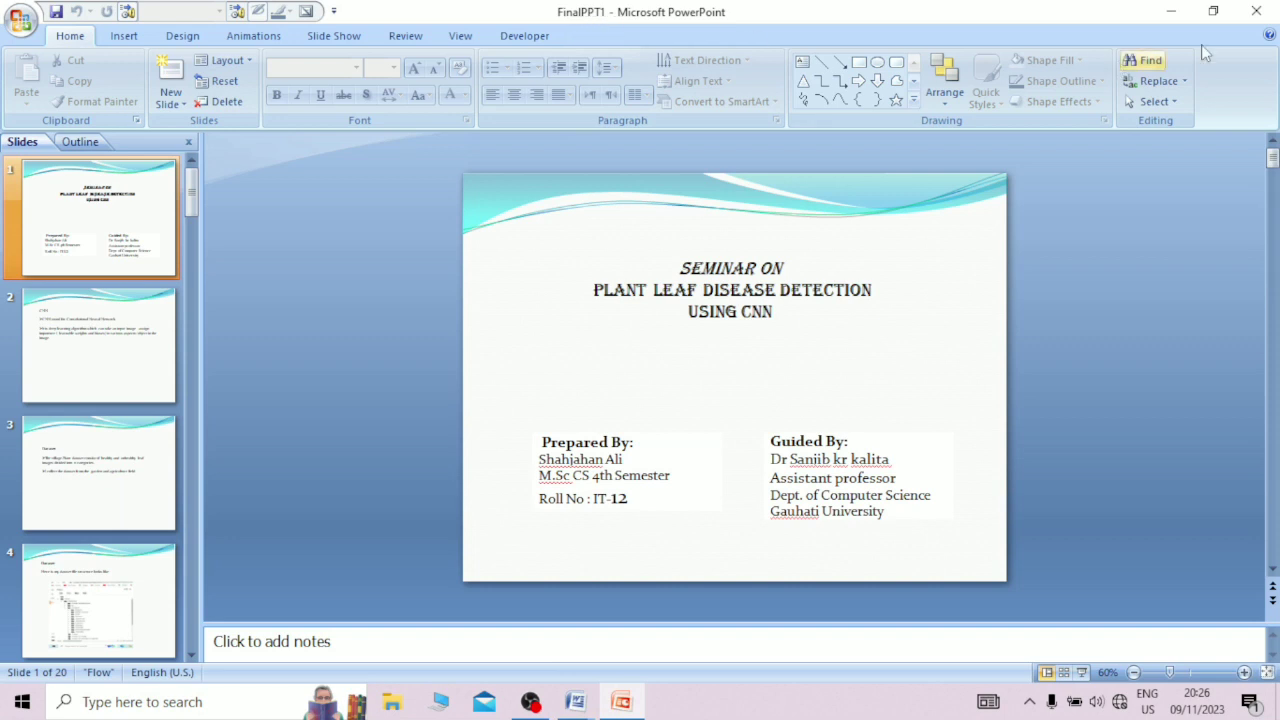
click(1268, 10)
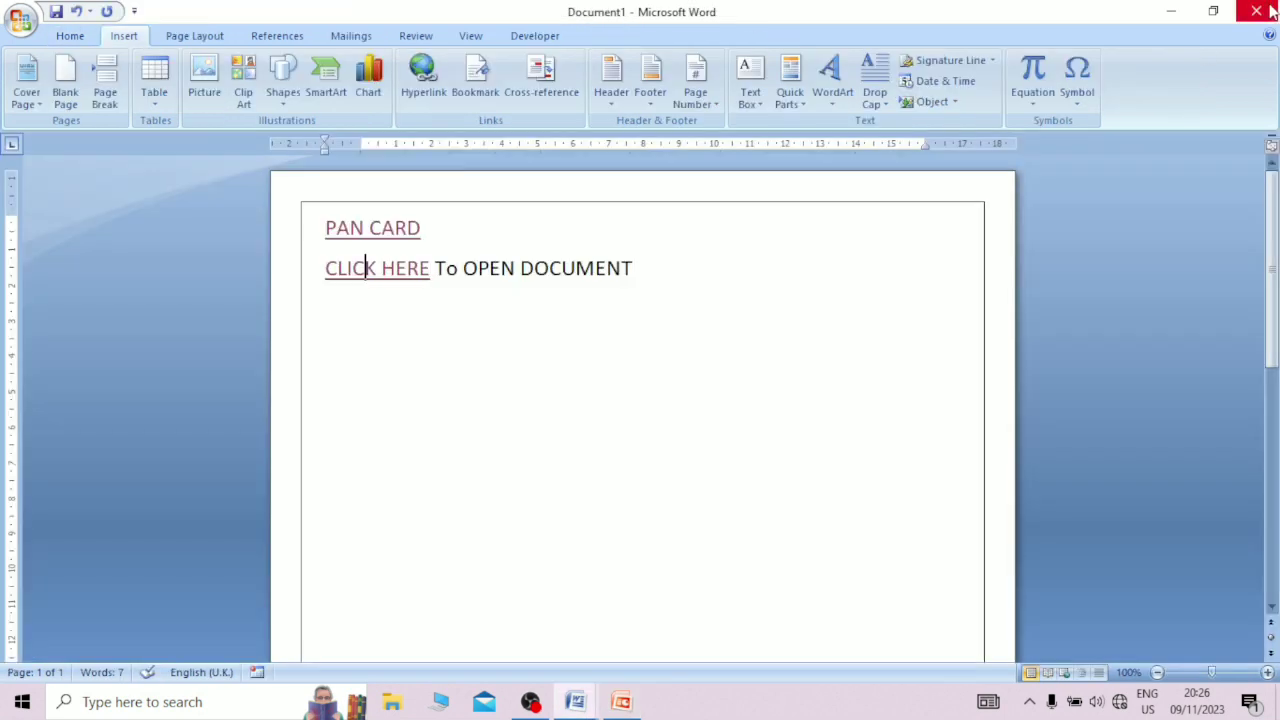
Step: Delete the entire content of the document, including both hyperlinked lines
click(702, 279)
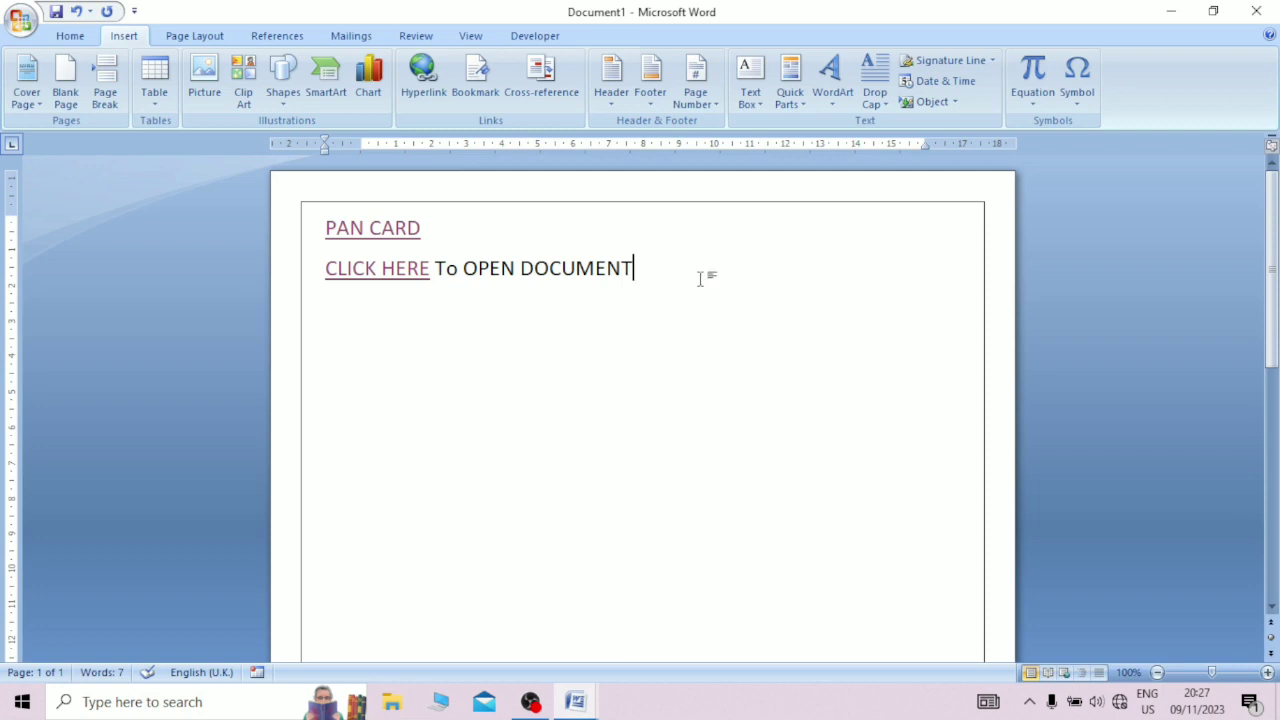
key(ctrl+a)
key(Delete)
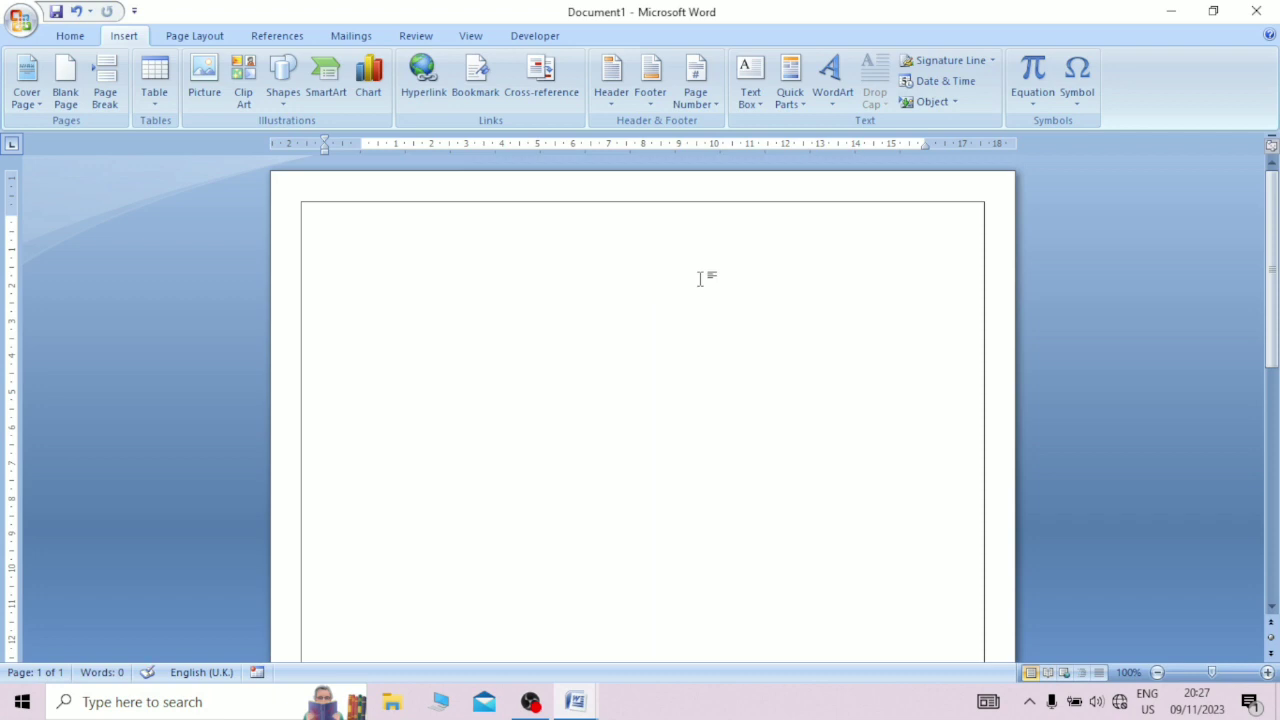
Step: Fill the empty document with 25 paragraphs of sample text using =rand(25)
text(=ra)
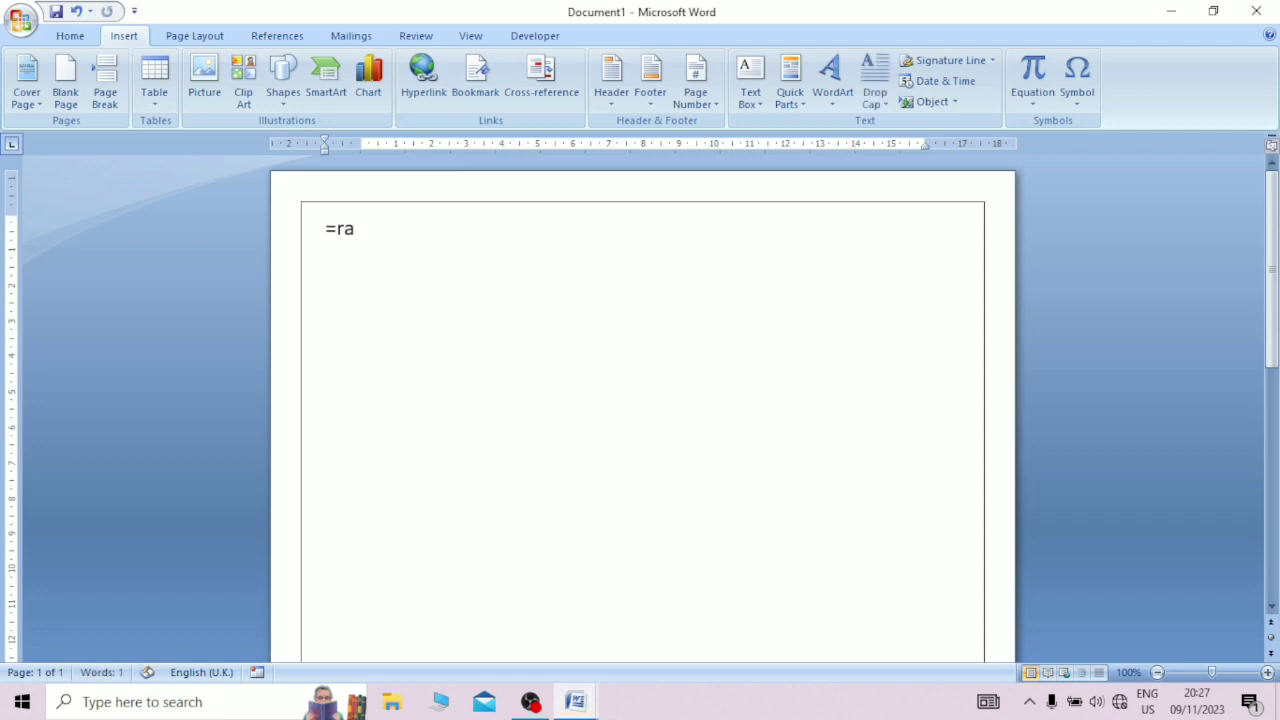
text(nd(25))
key(Return)
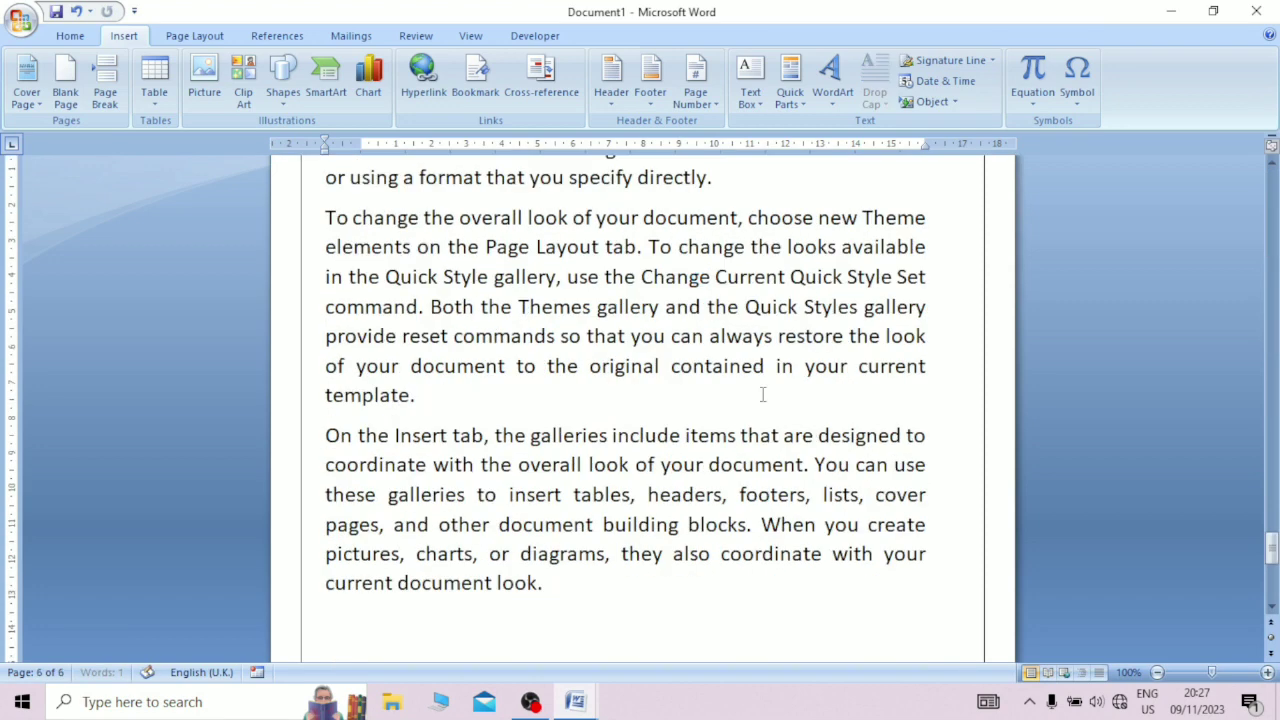
Step: Add a bookmark named first at the end of the second paragraph on page 1
scroll(762, 394, up, 20)
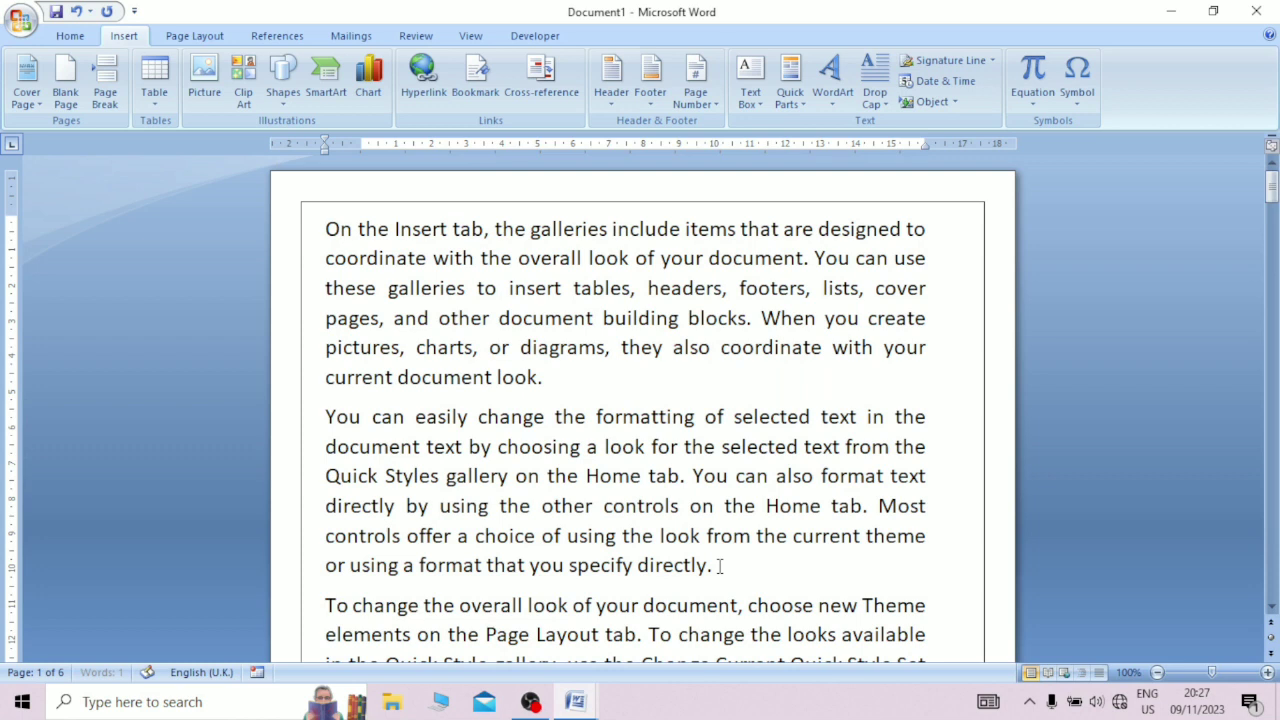
click(719, 566)
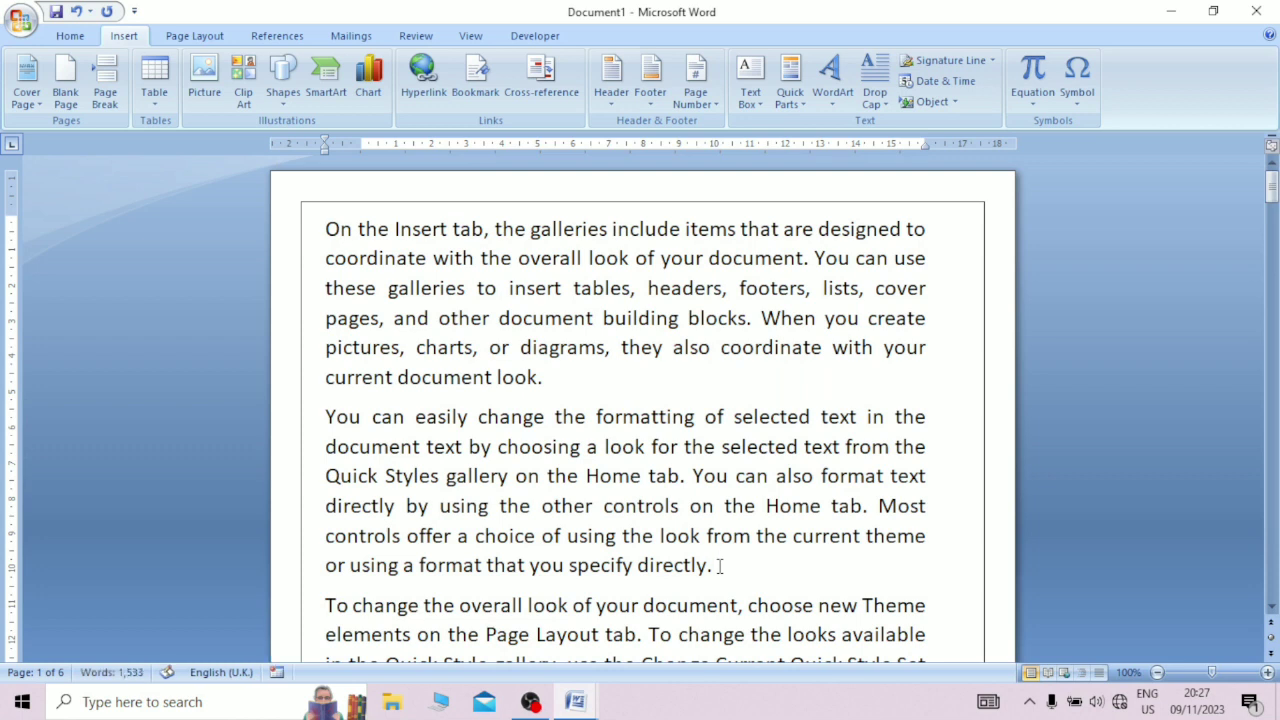
click(474, 70)
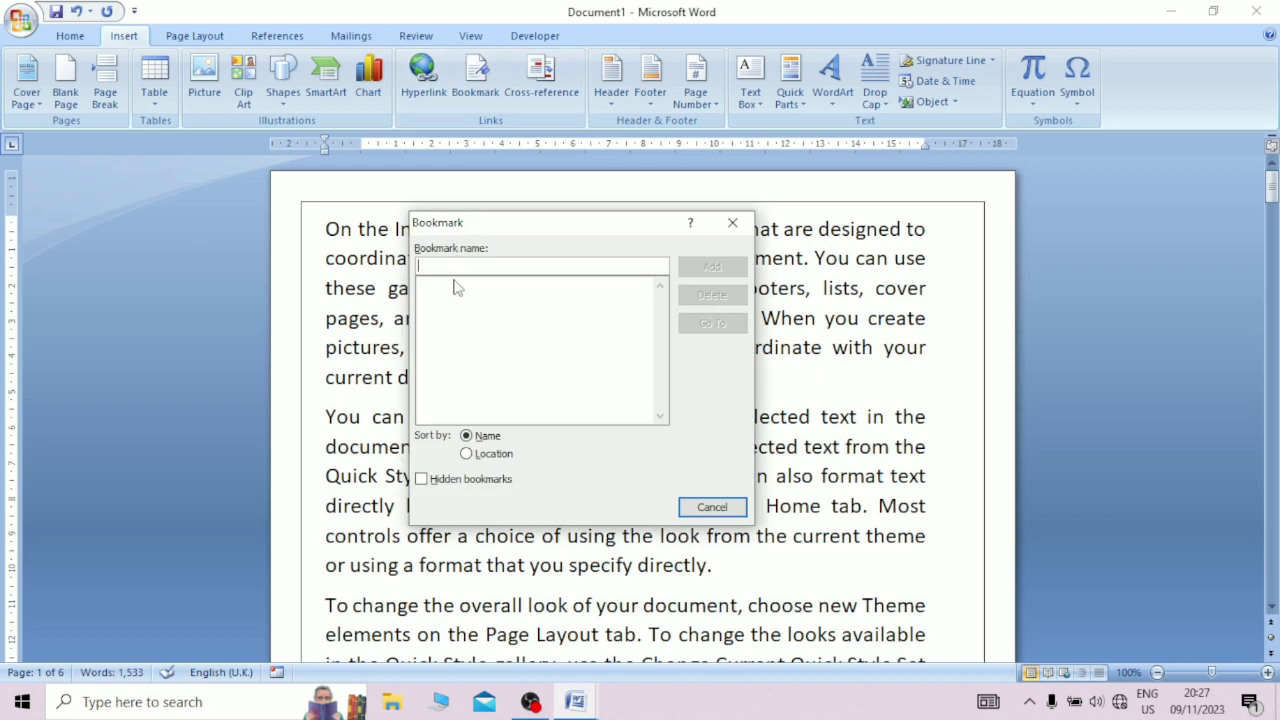
text(first)
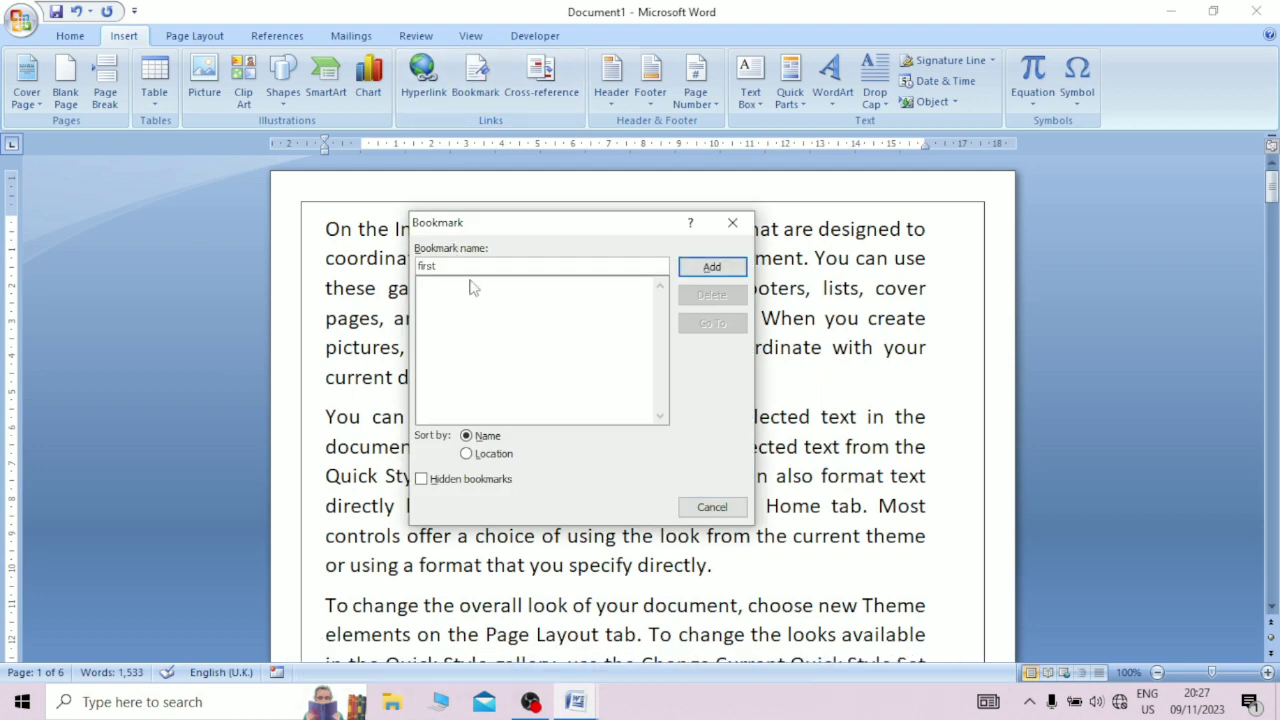
click(712, 267)
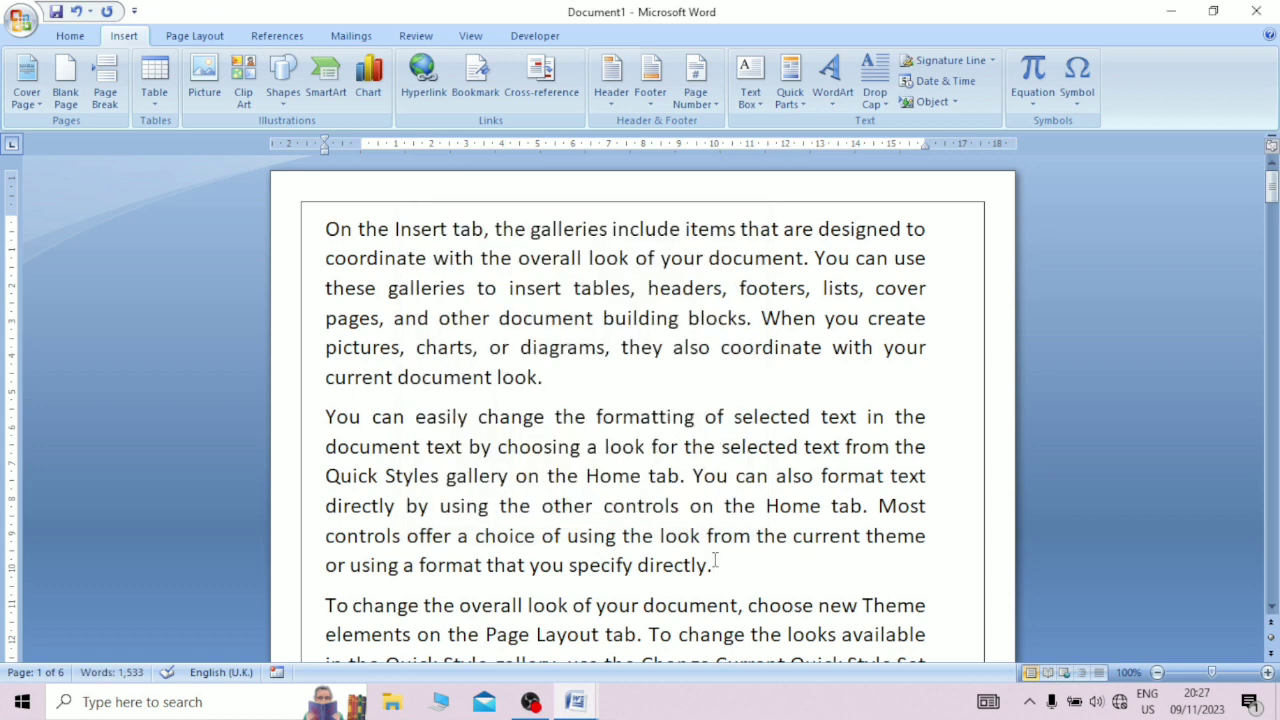
drag(711, 568, 569, 566)
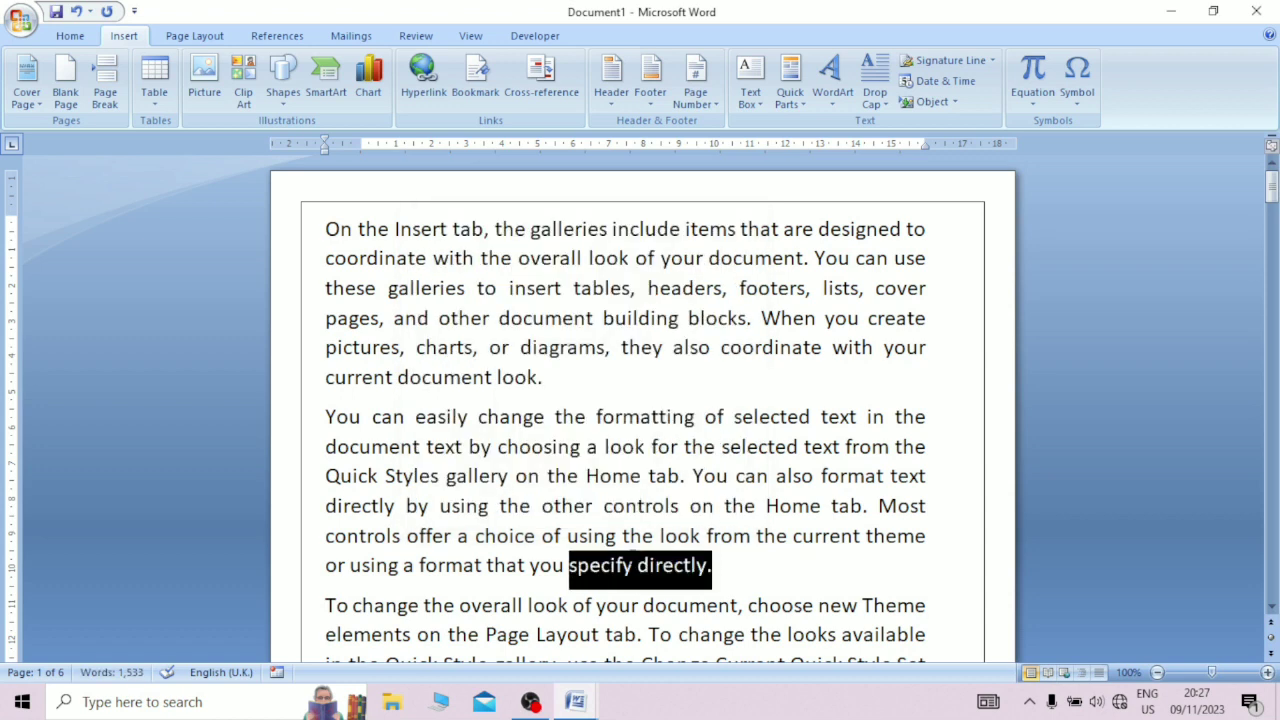
click(754, 569)
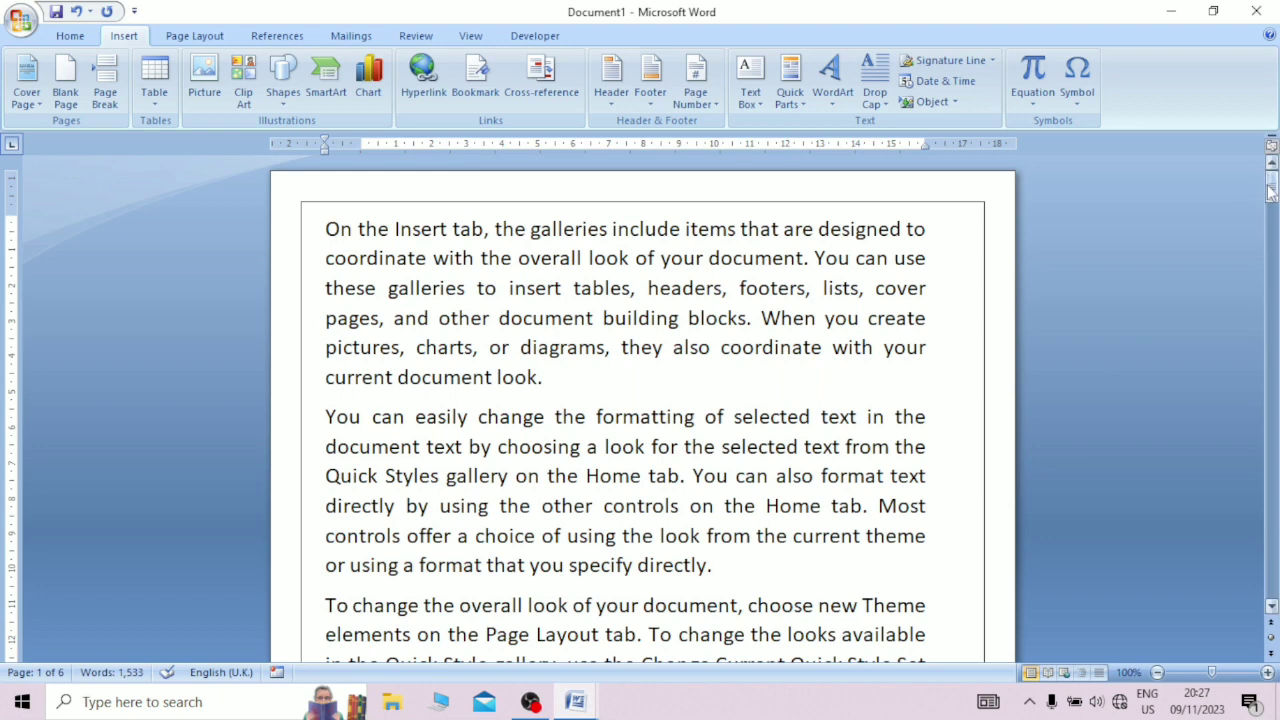
Step: Add a bookmark named second on page 2, after the words "specify directly." near the top of the page
drag(1272, 182, 1272, 250)
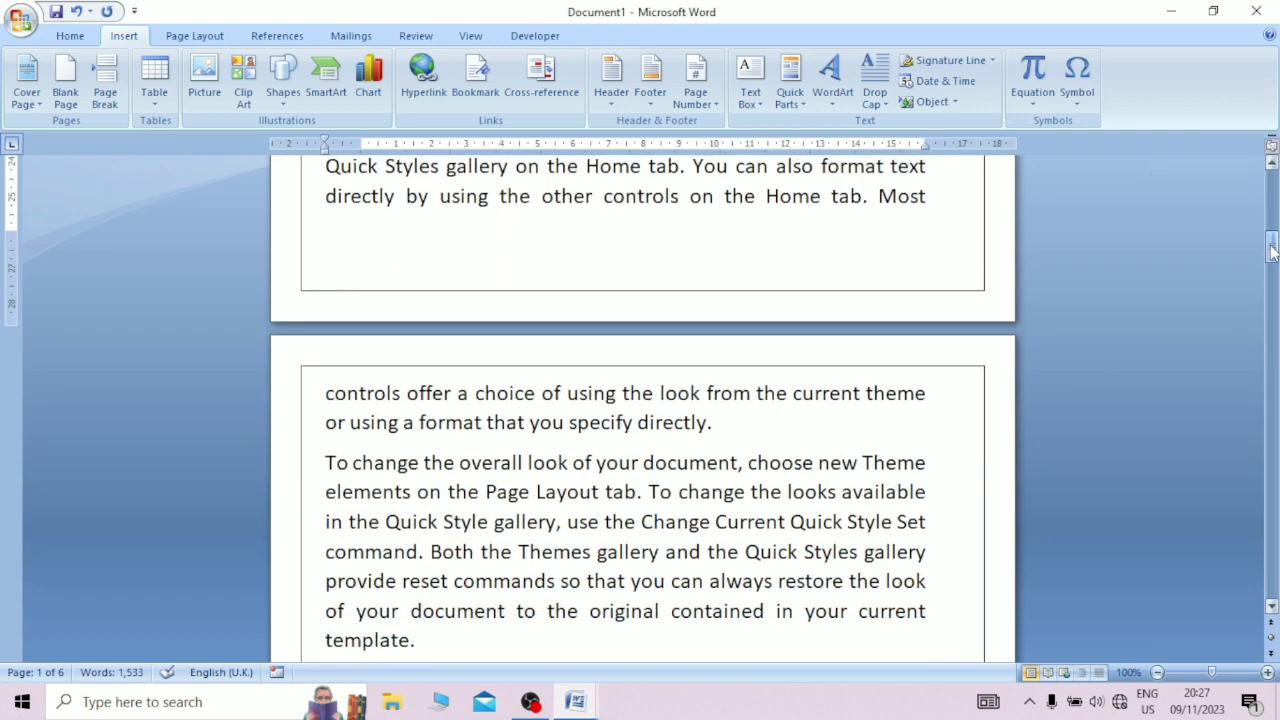
click(748, 423)
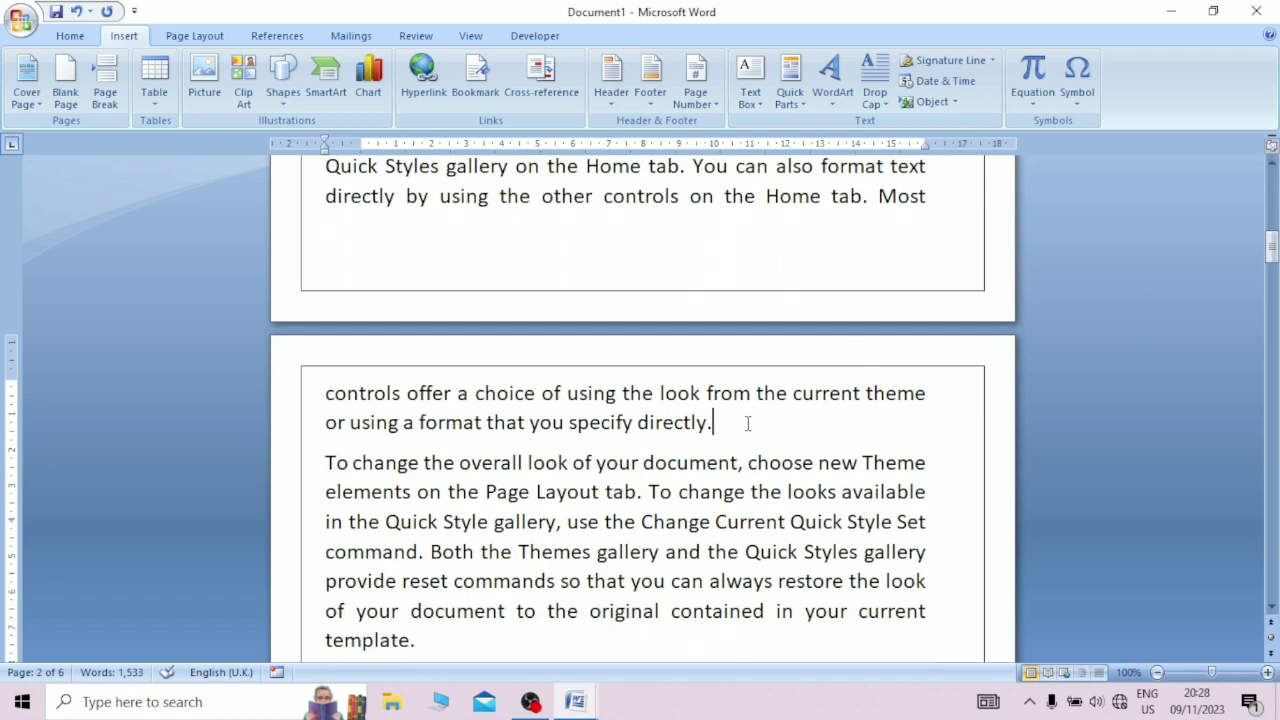
click(476, 92)
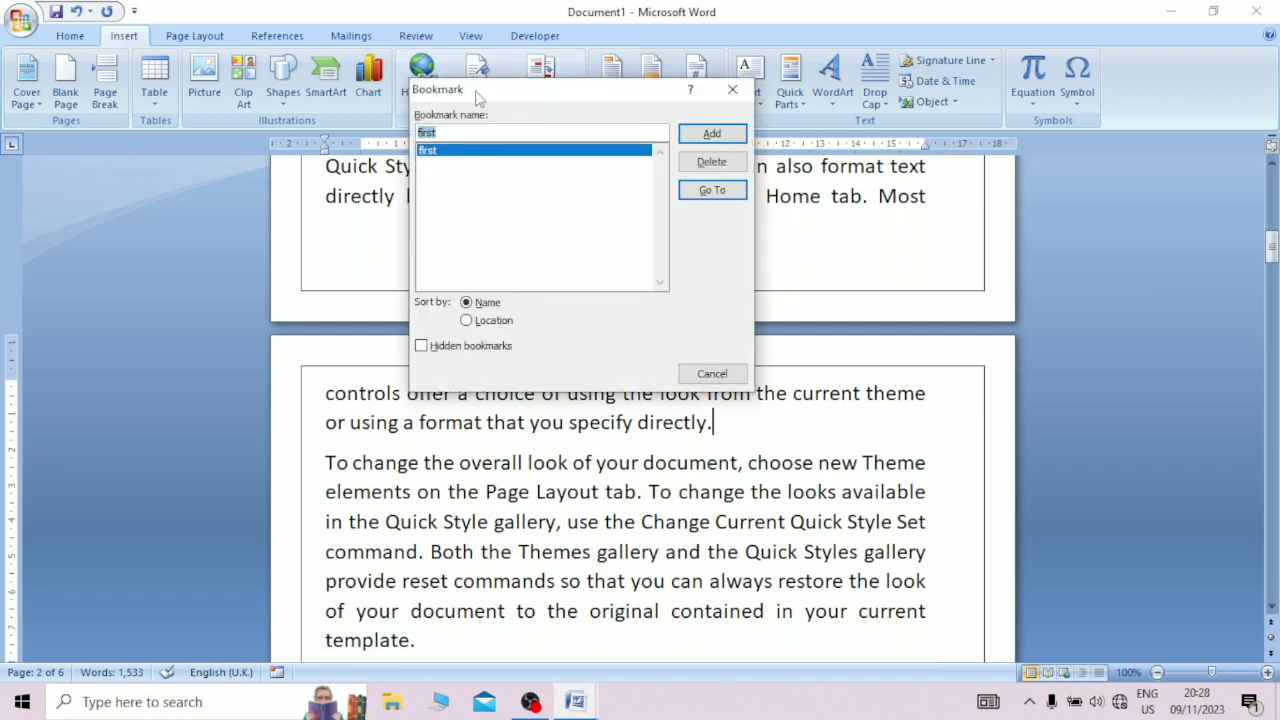
click(470, 134)
key(BackSpace)
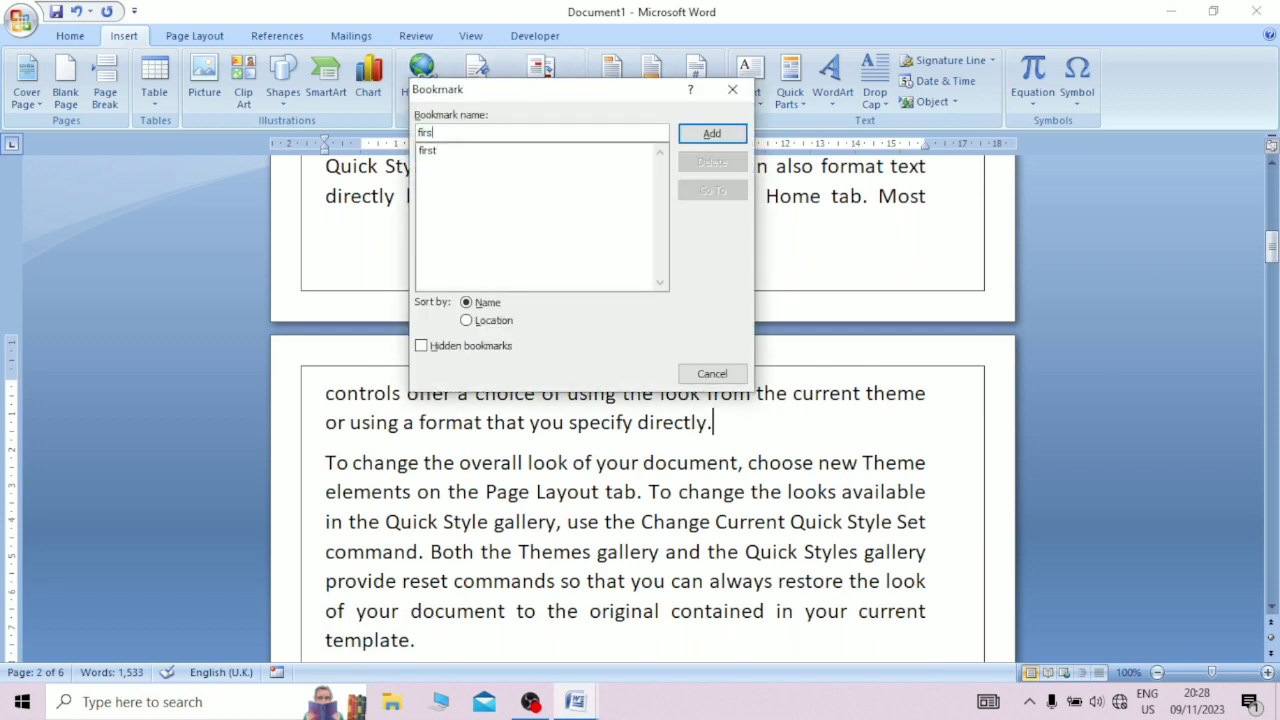
key(BackSpace)
key(BackSpace)
key(BackSpace)
text(s)
click(690, 133)
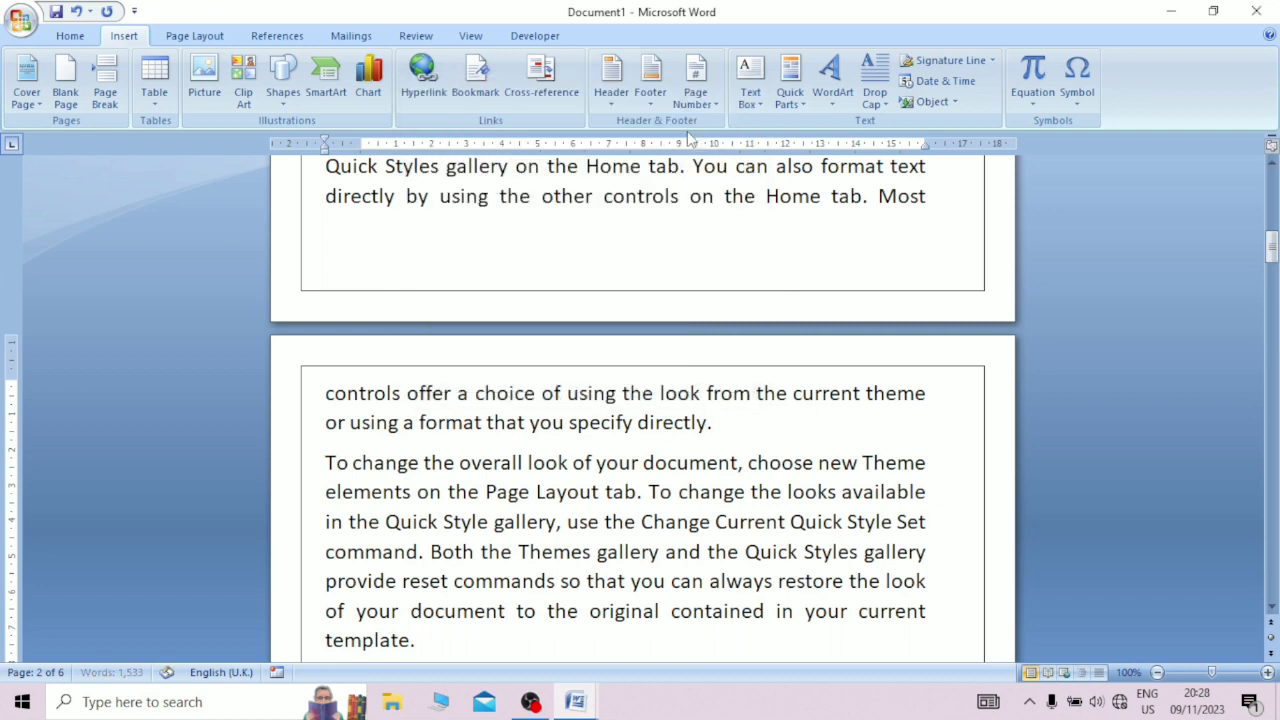
Step: Jump from page 2 to the bookmark named first and close the bookmark dialog
click(745, 344)
click(475, 78)
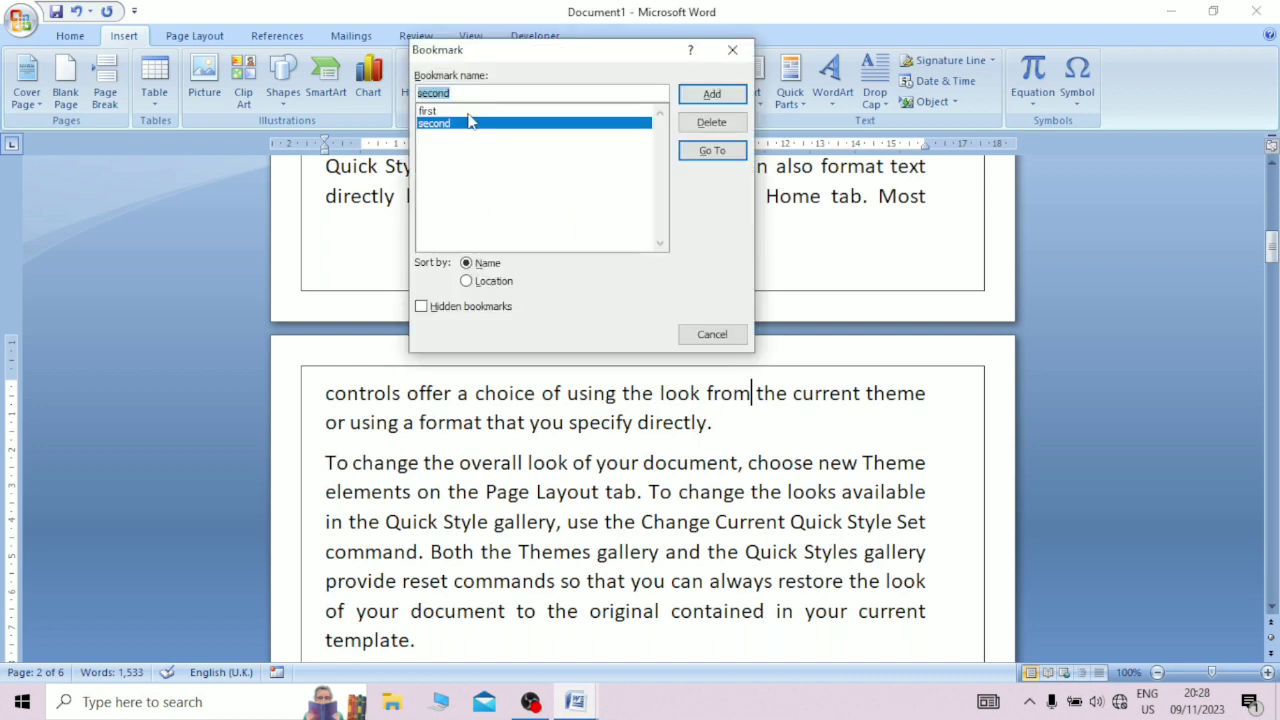
click(468, 114)
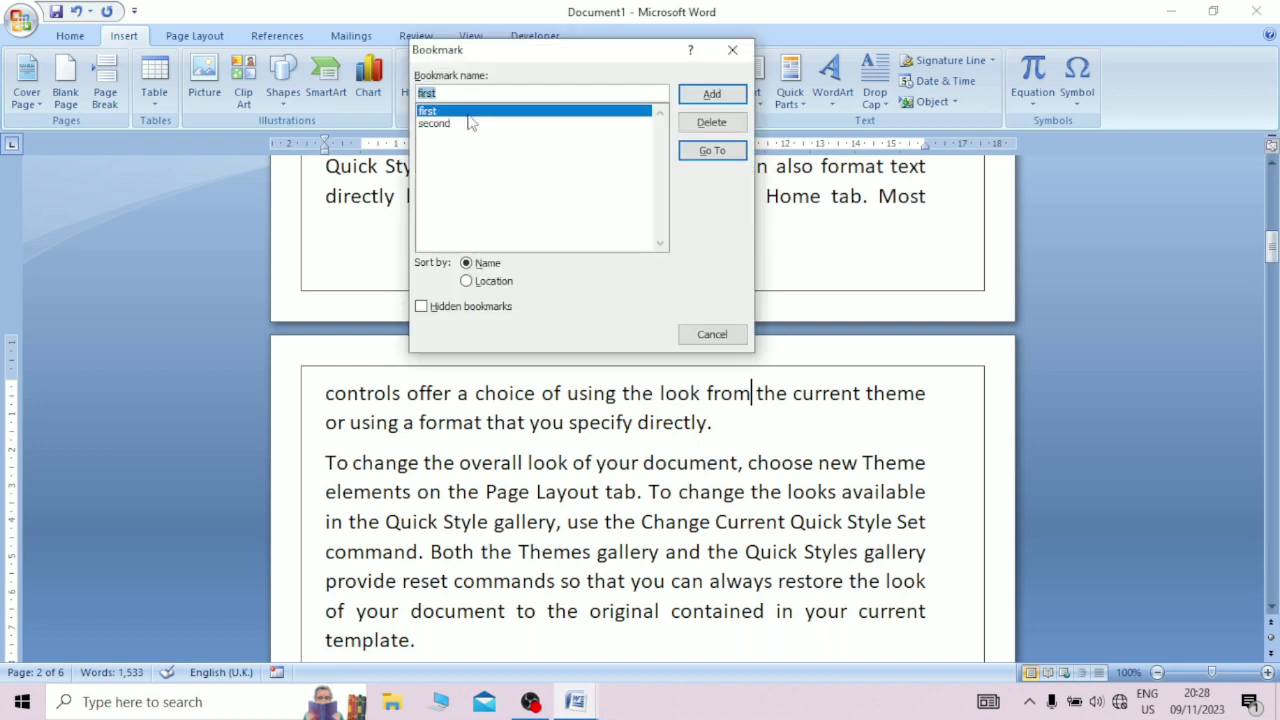
click(712, 151)
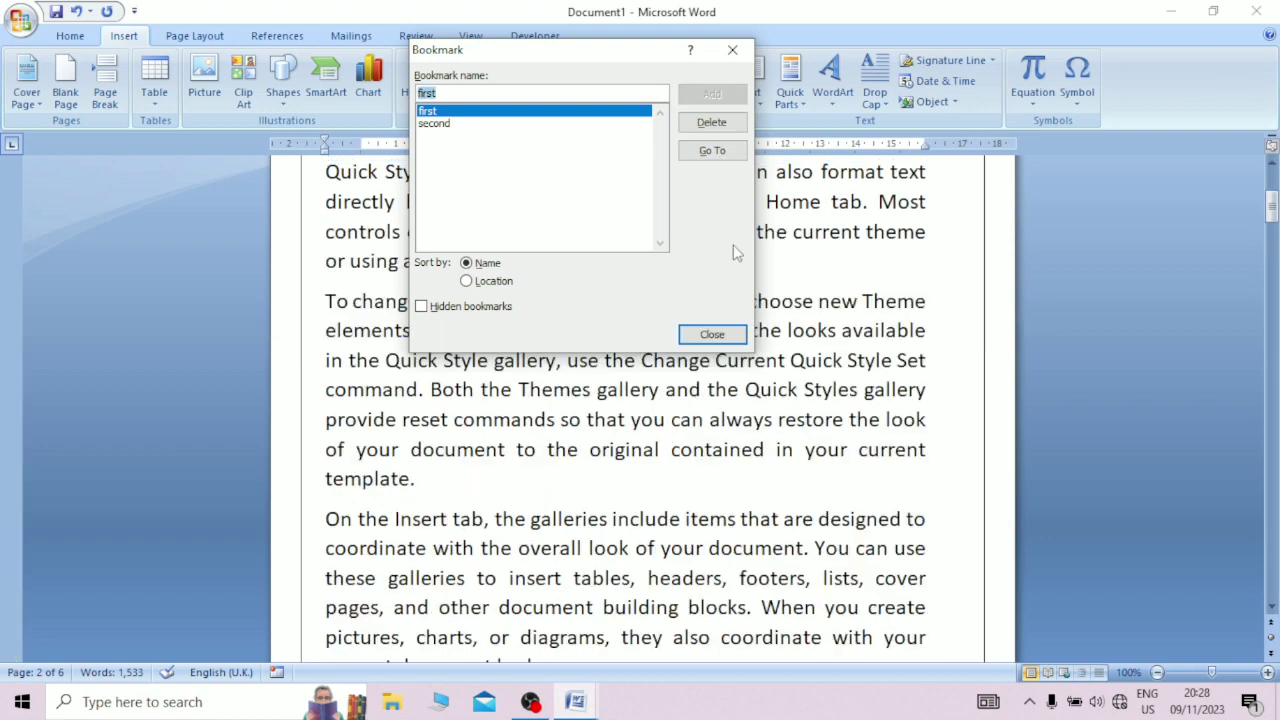
click(720, 334)
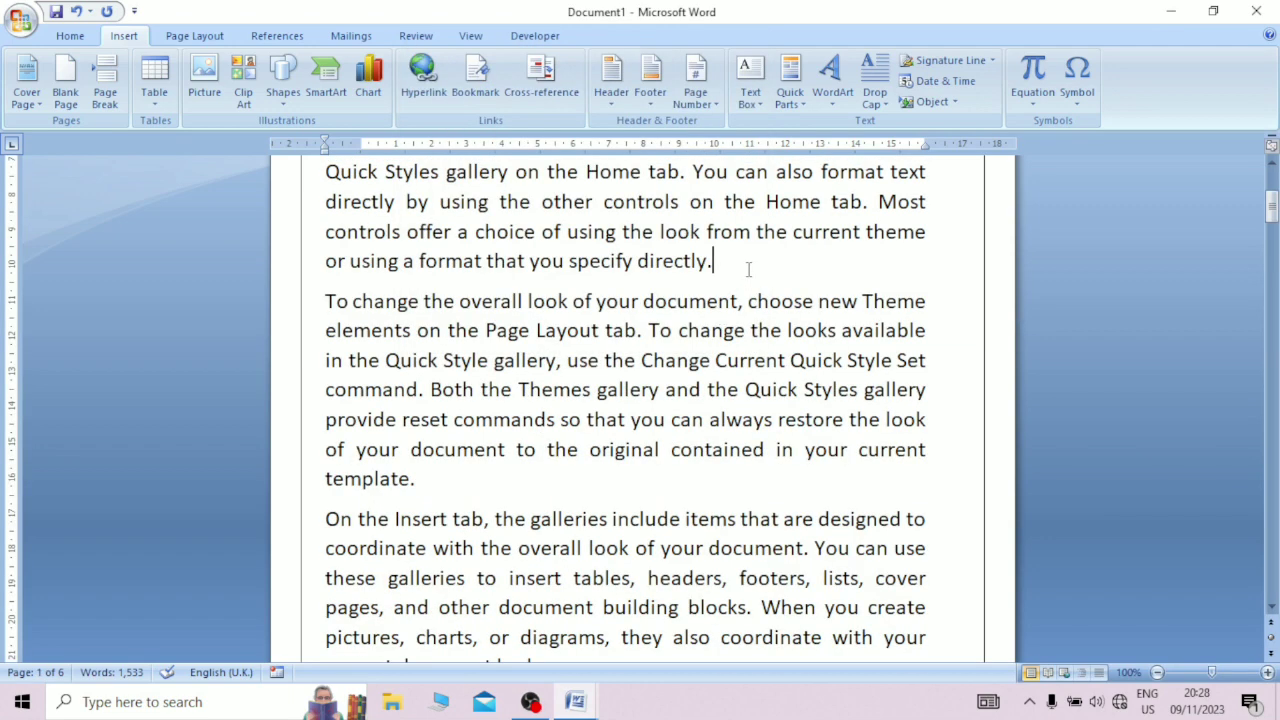
Step: Return to the end of the second paragraph on page 1 and jump from there to the bookmark named second
scroll(742, 266, up, 3)
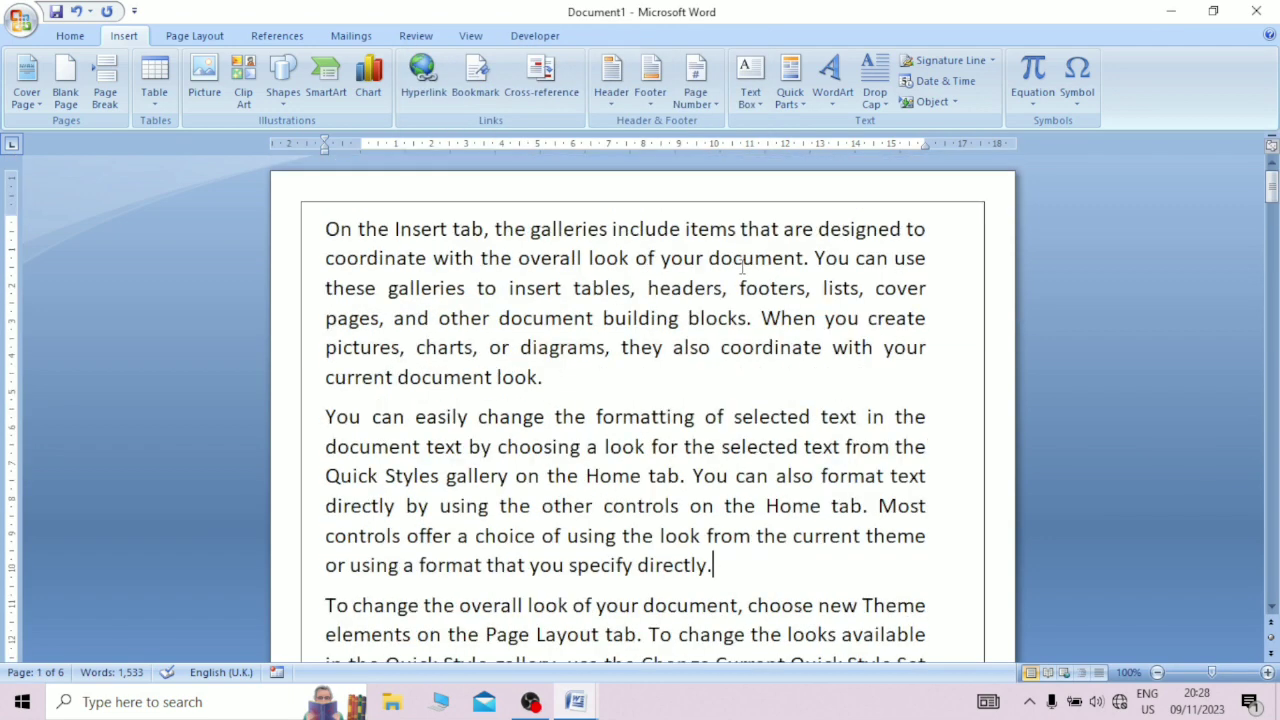
shift+click(716, 566)
click(705, 447)
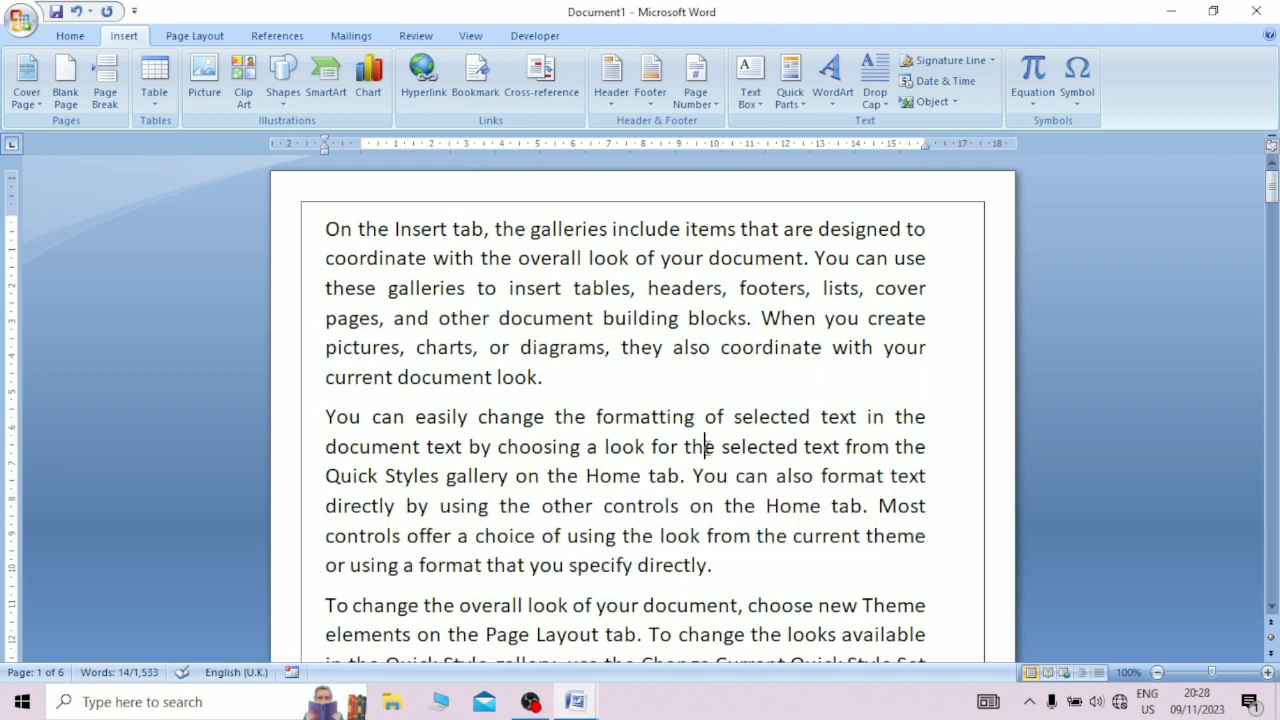
click(721, 569)
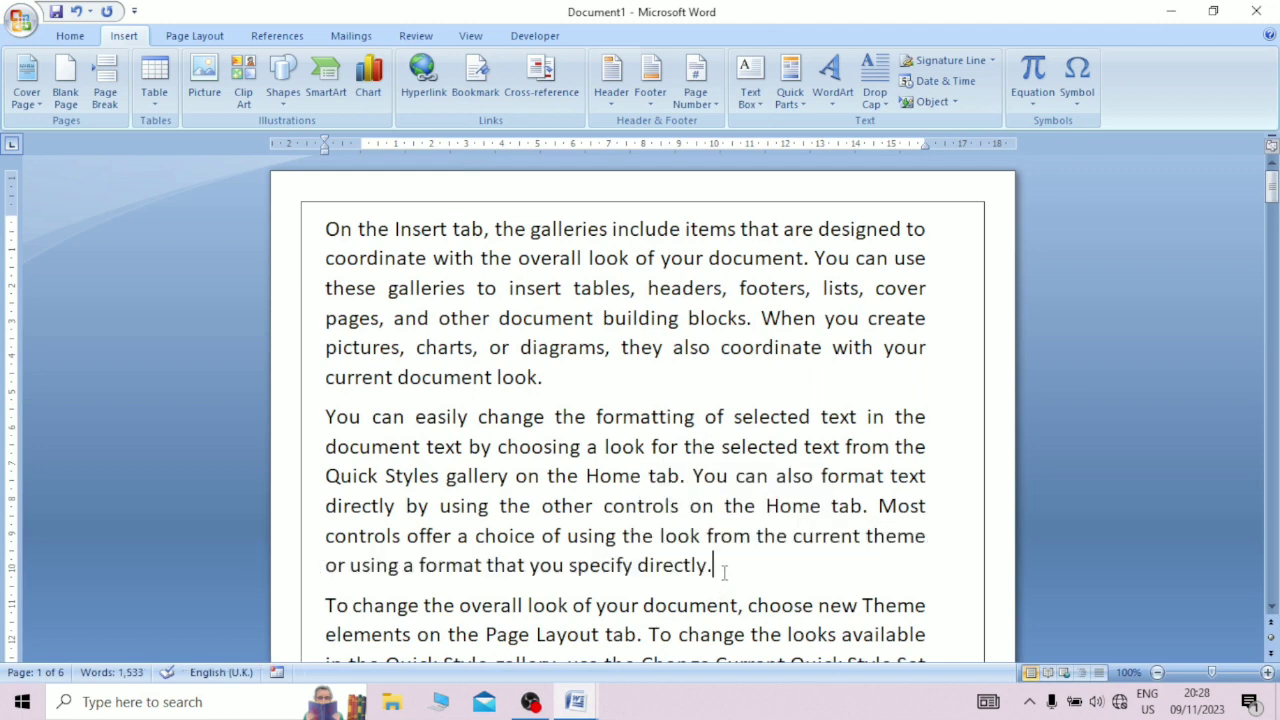
click(475, 72)
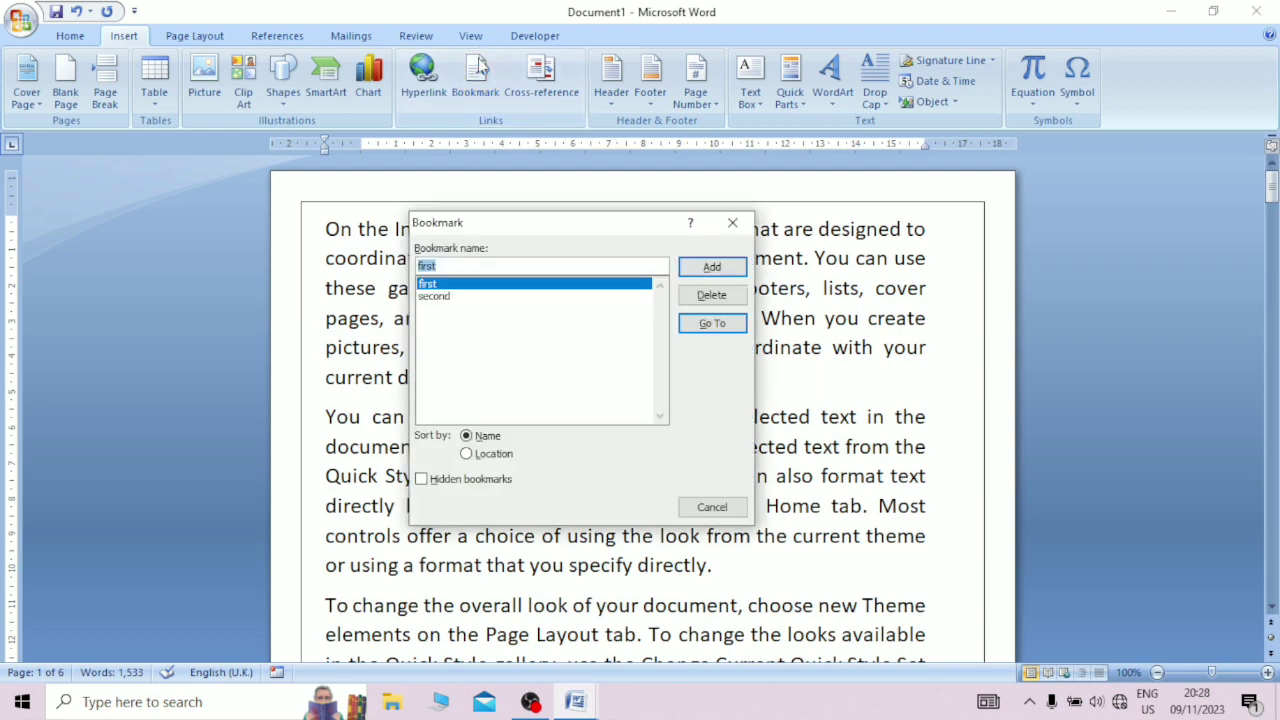
click(436, 296)
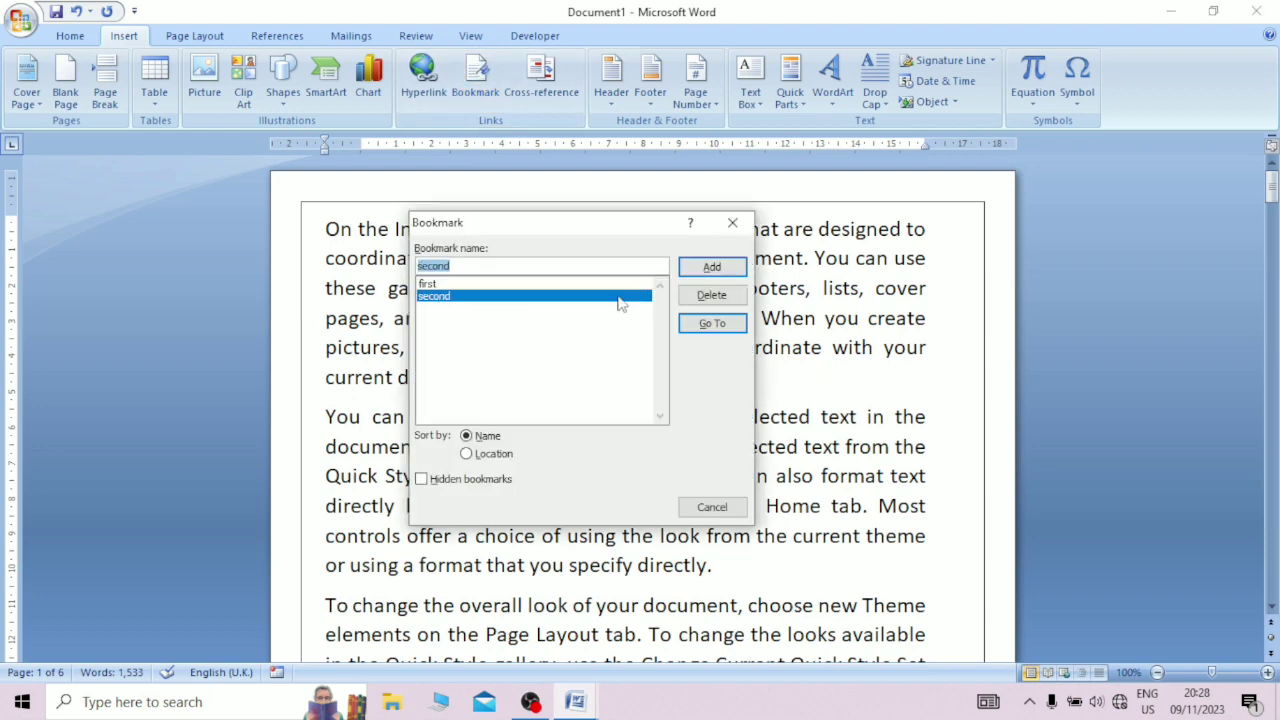
click(705, 323)
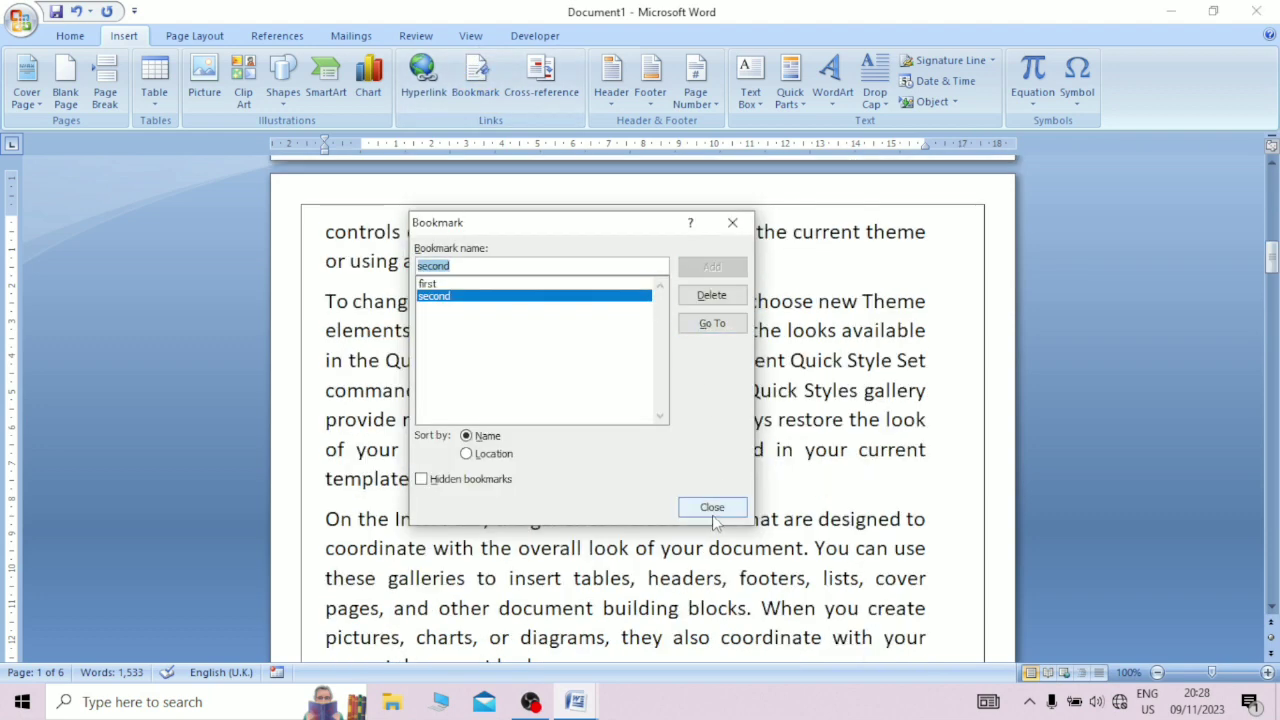
click(713, 508)
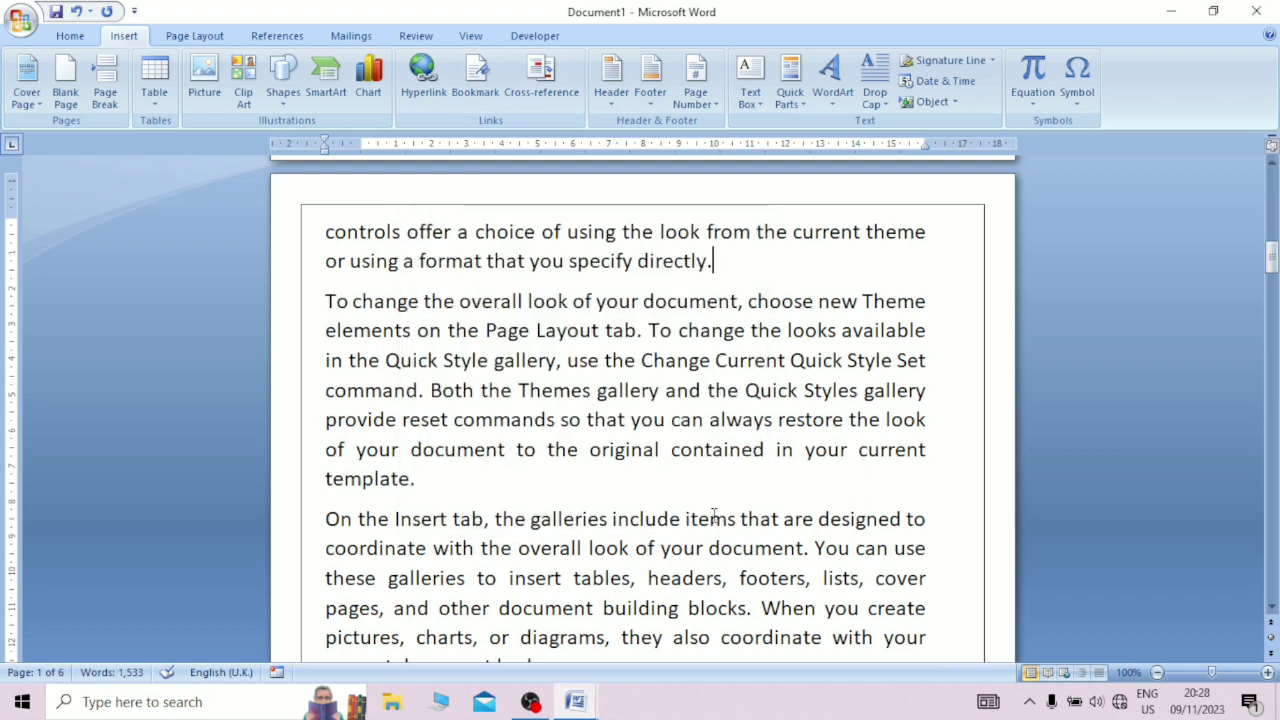
click(710, 260)
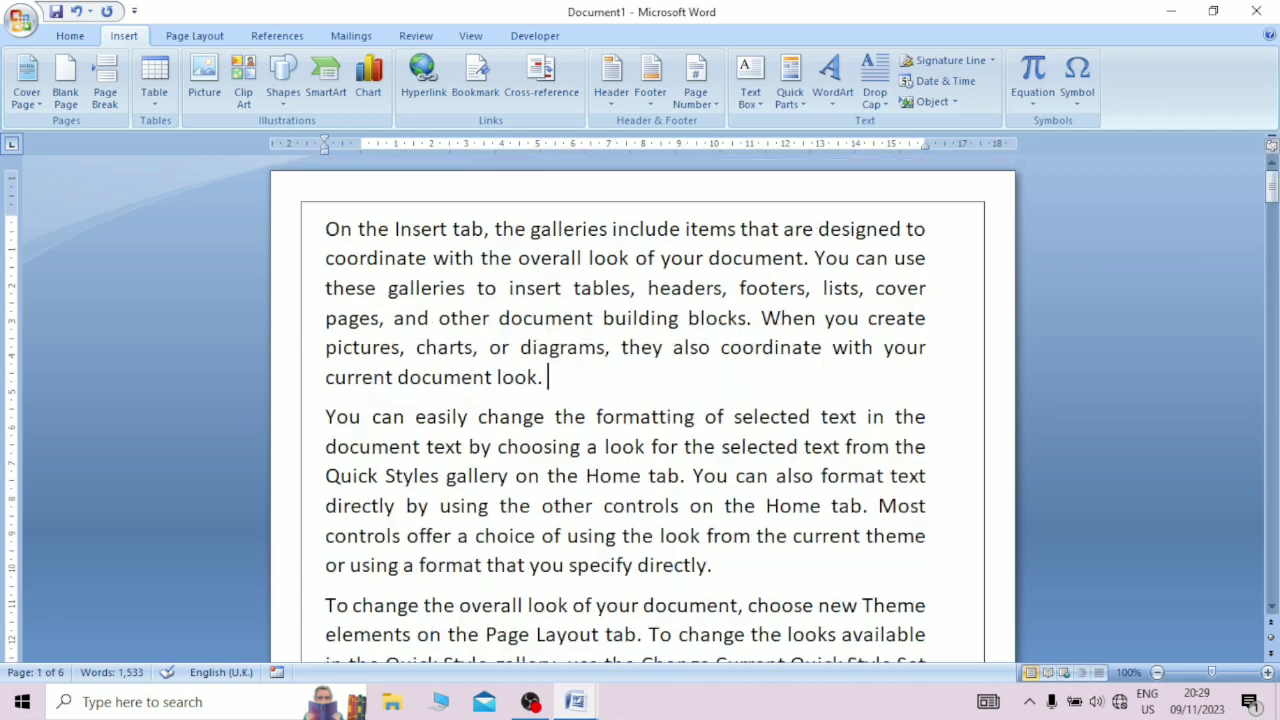
Step: Number all paragraphs of the document as a list in the 1. 2. 3. format
key(ctrl+a)
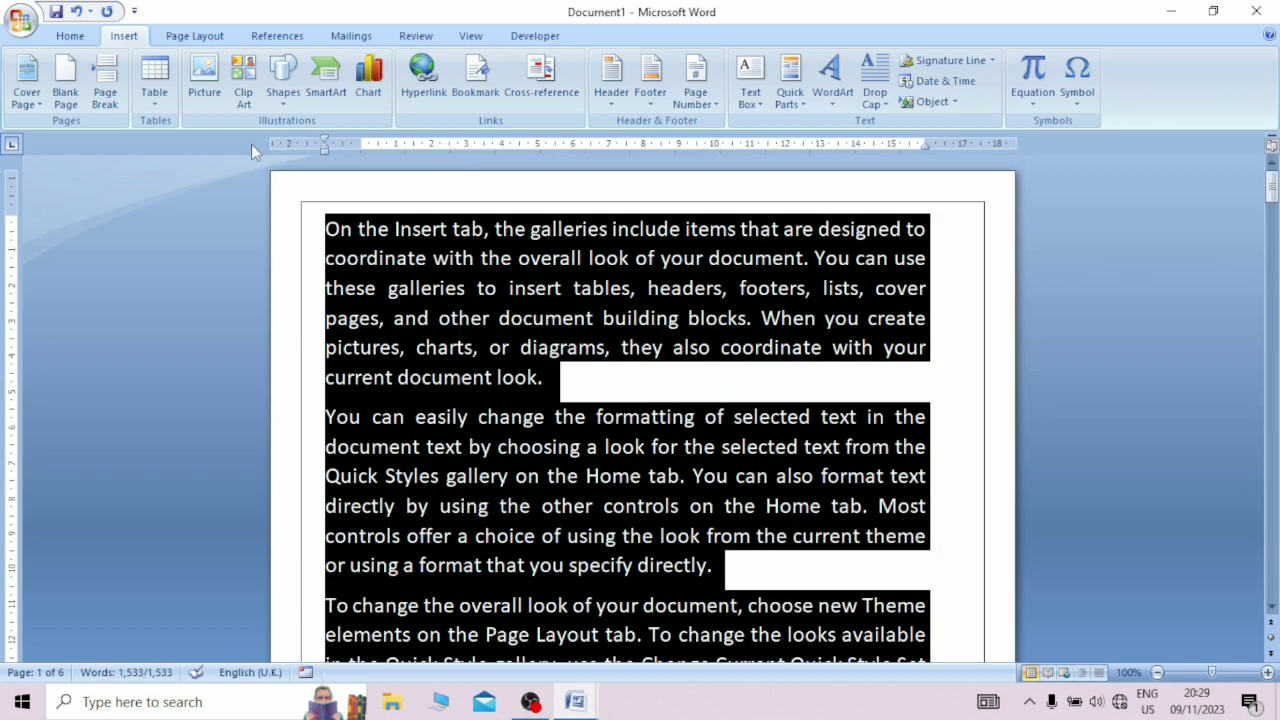
click(70, 35)
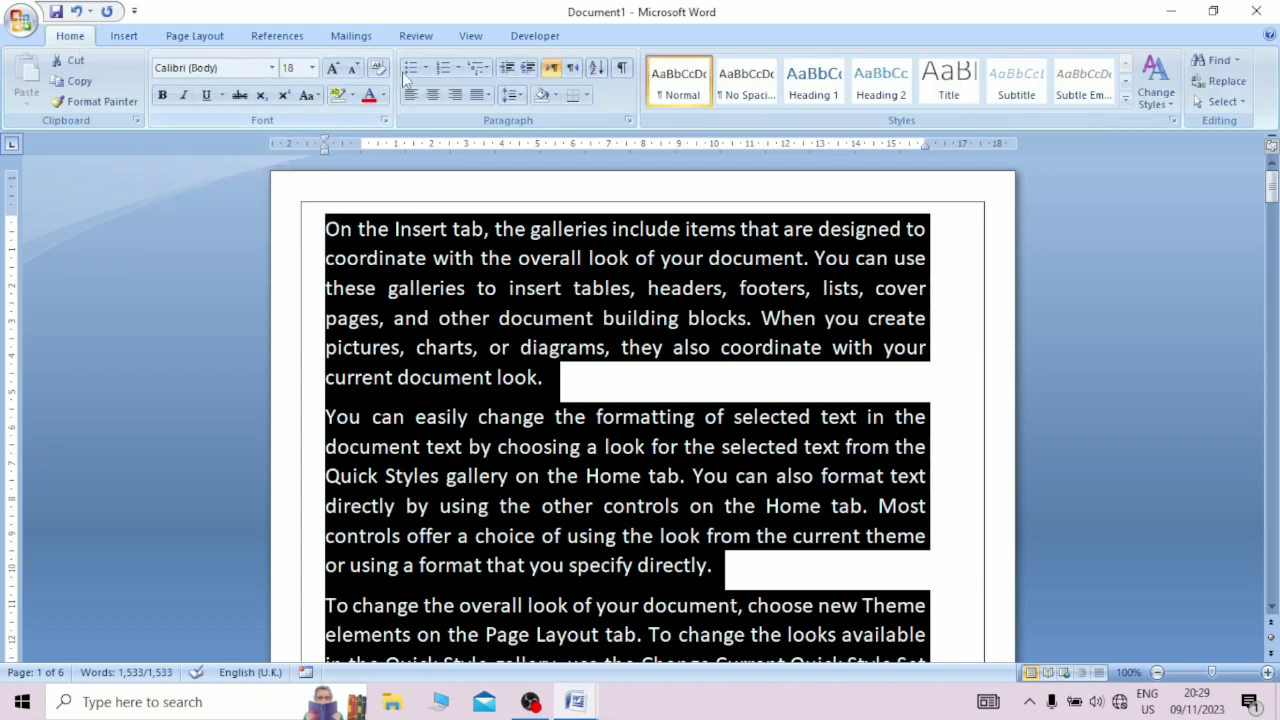
click(457, 67)
click(523, 114)
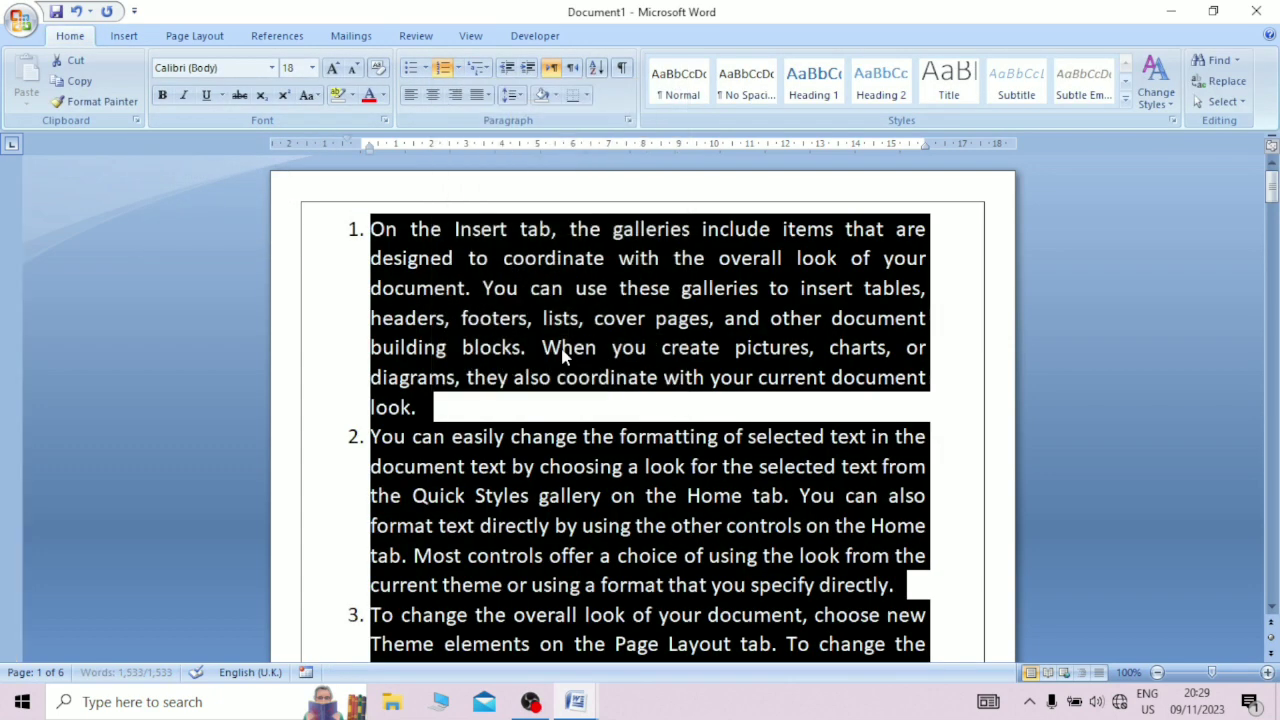
click(563, 355)
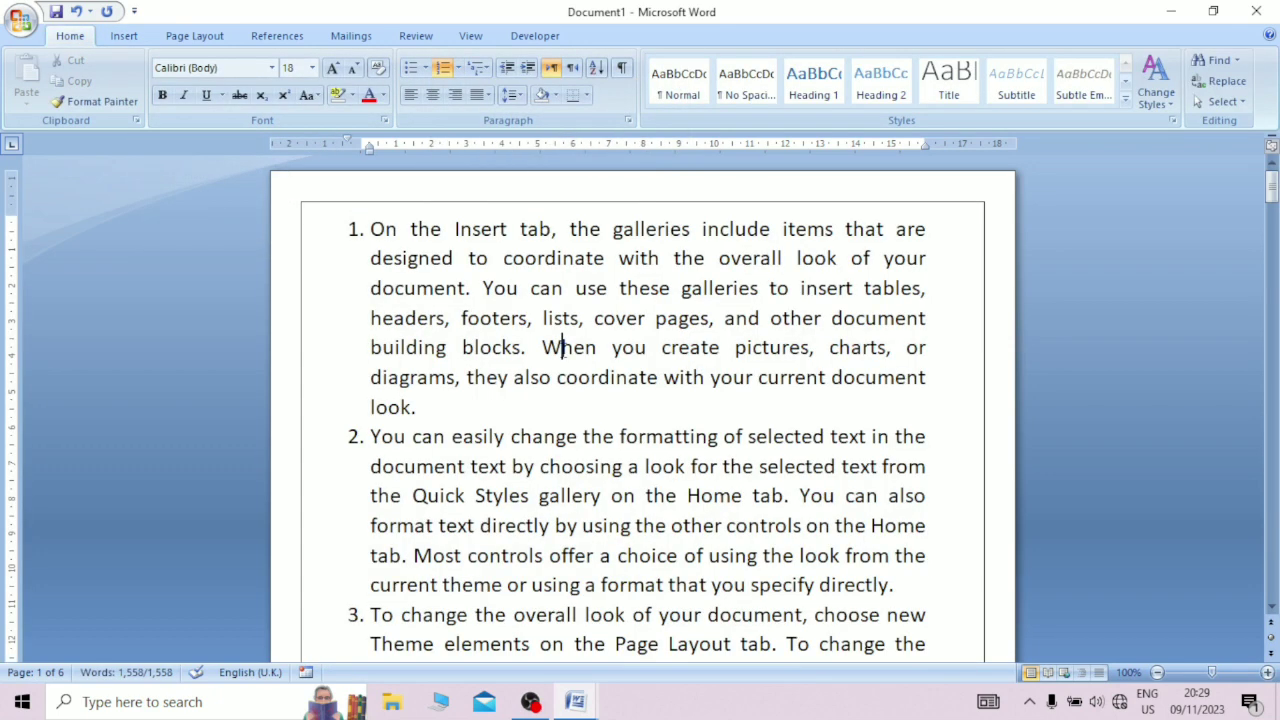
click(572, 401)
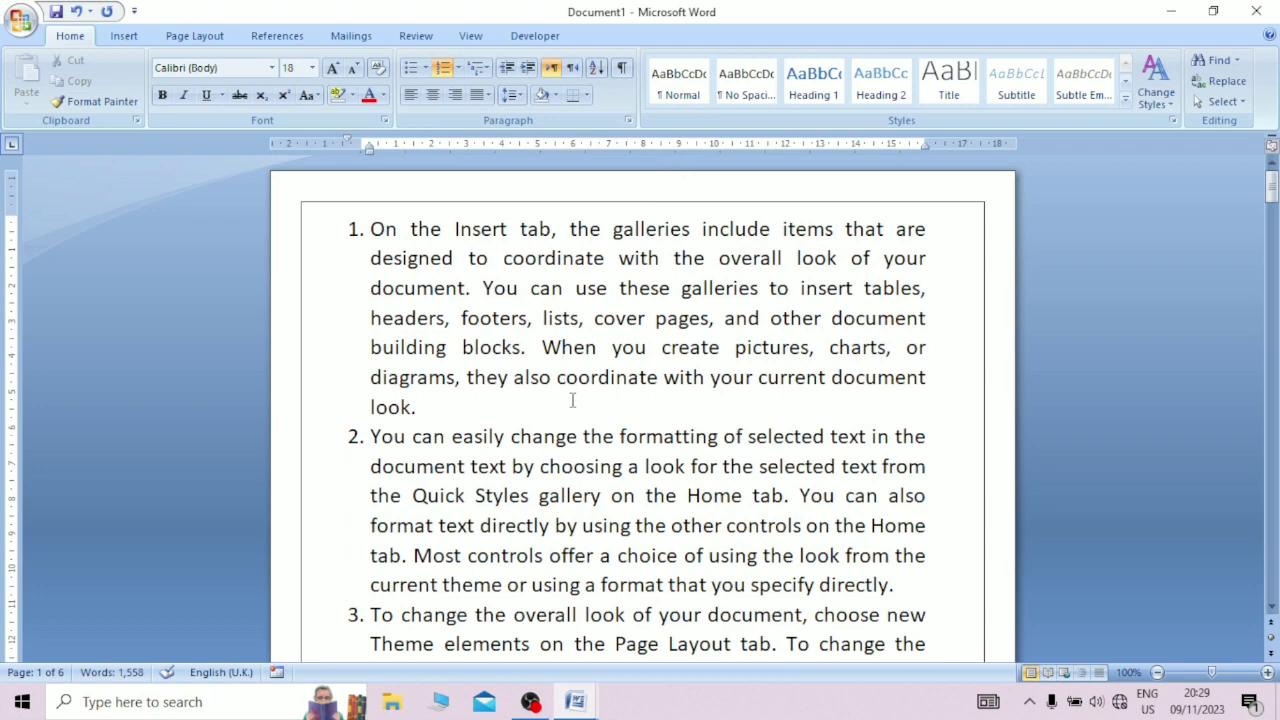
Step: Review the numbered paragraphs through to the last one, and add the text "Go to p 20" at the end of paragraph 1
scroll(1268, 610, down, 3)
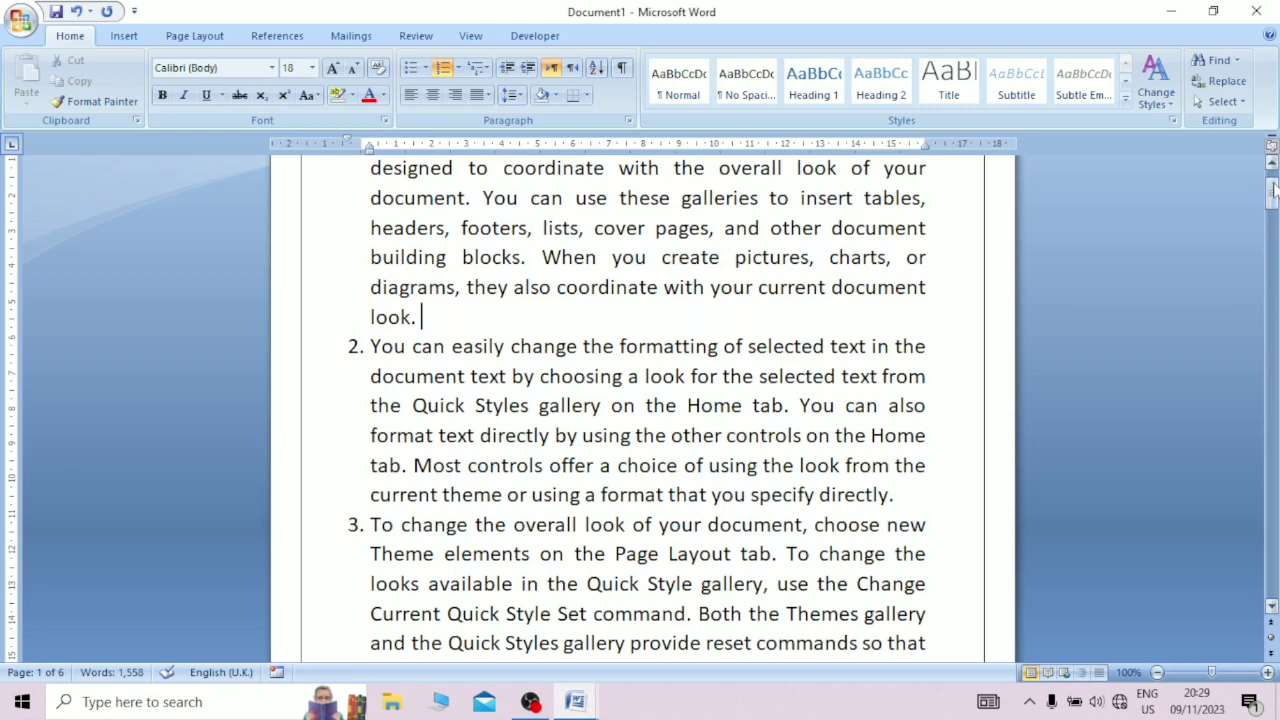
drag(1270, 190, 1271, 540)
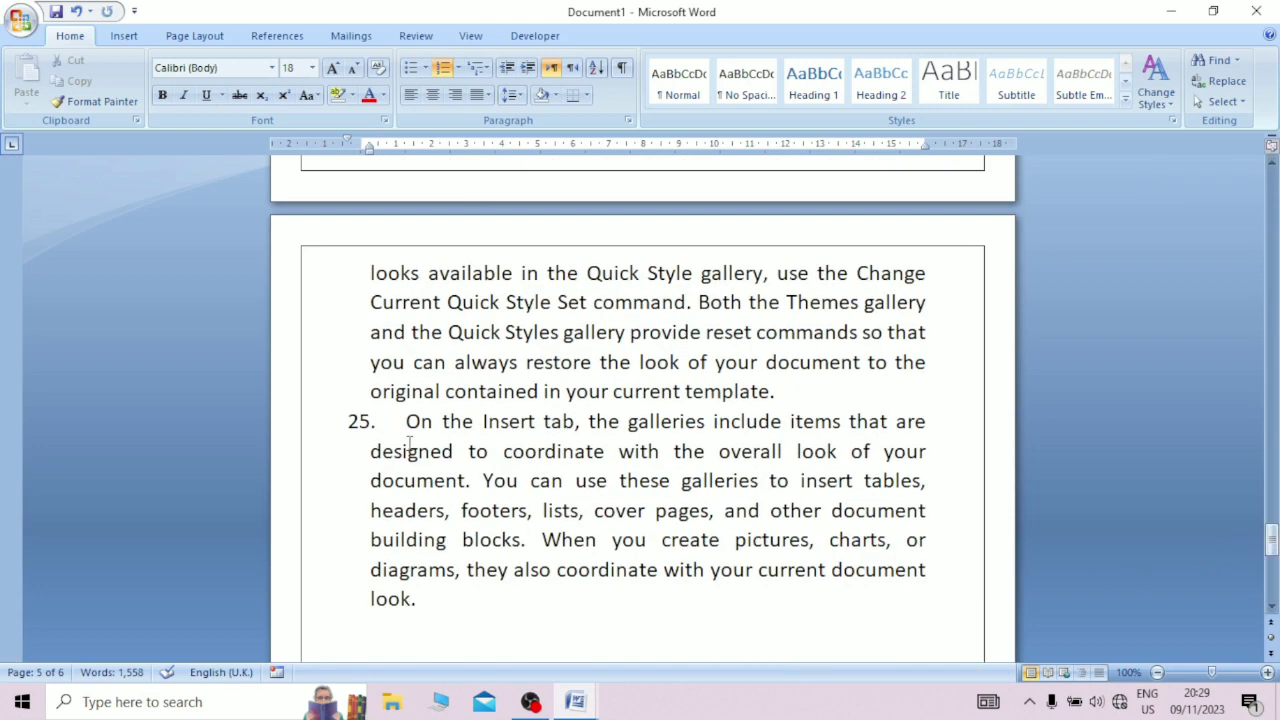
scroll(409, 446, up, 20)
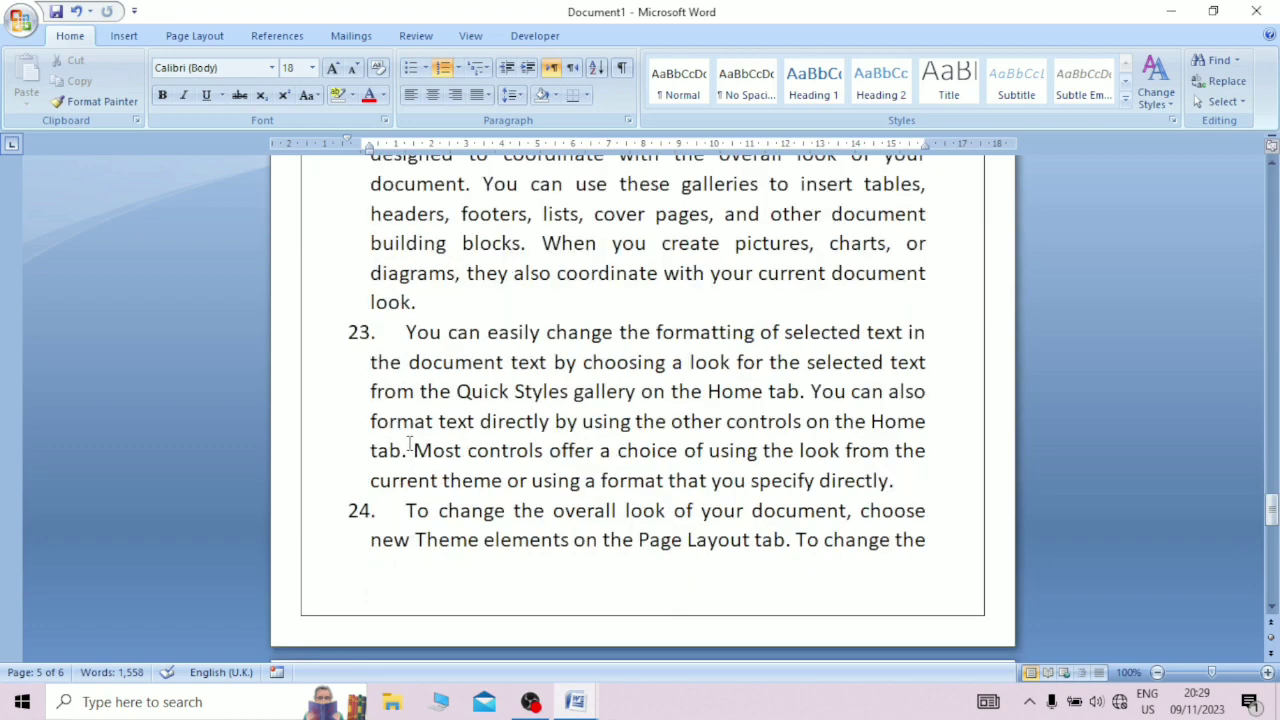
scroll(409, 446, up, 20)
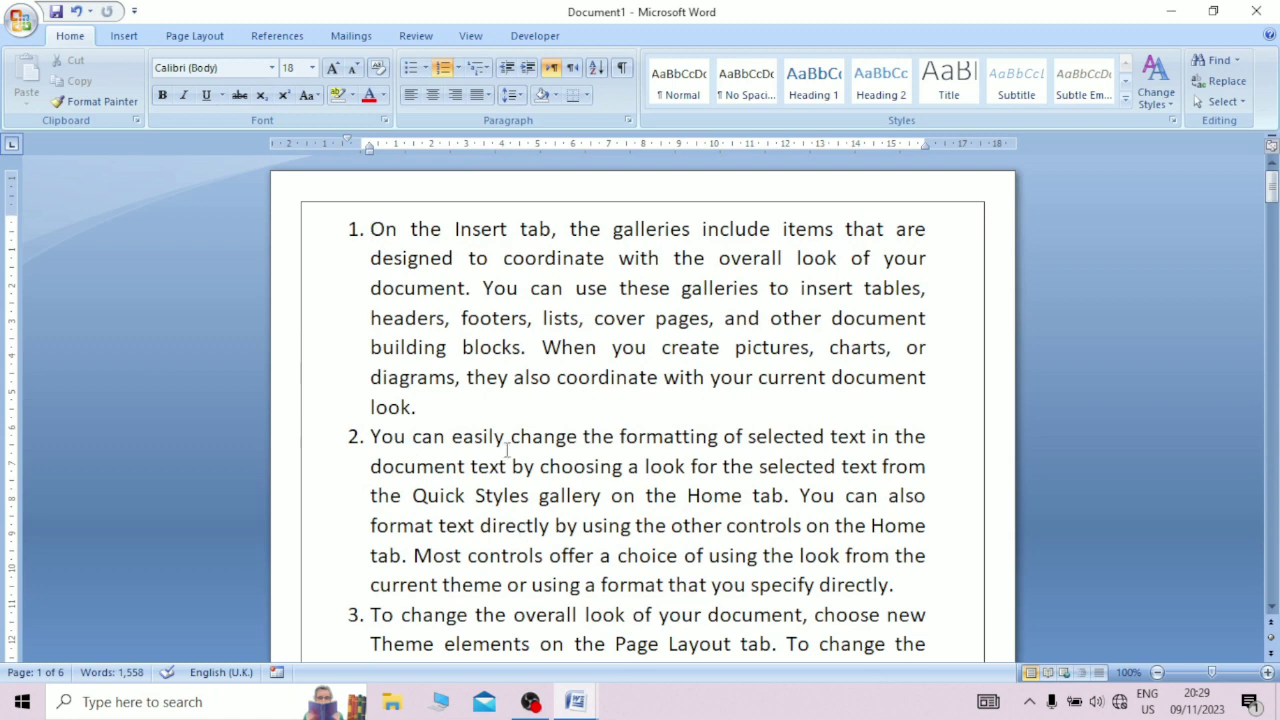
click(495, 415)
text(Go to p 29)
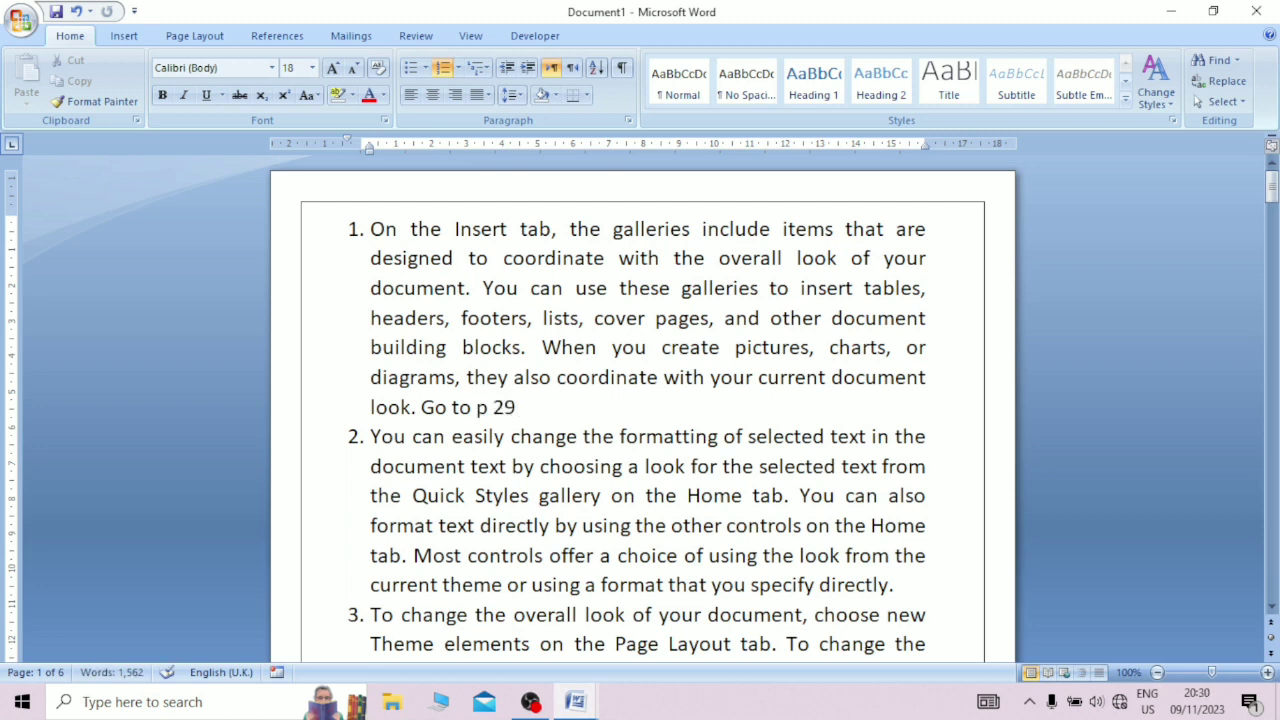
key(BackSpace)
text(0)
Step: Replace the text "Go to p 20" at the end of paragraph 1 with a hyperlinked cross-reference to the paragraph number of numbered item 20
drag(517, 407, 421, 407)
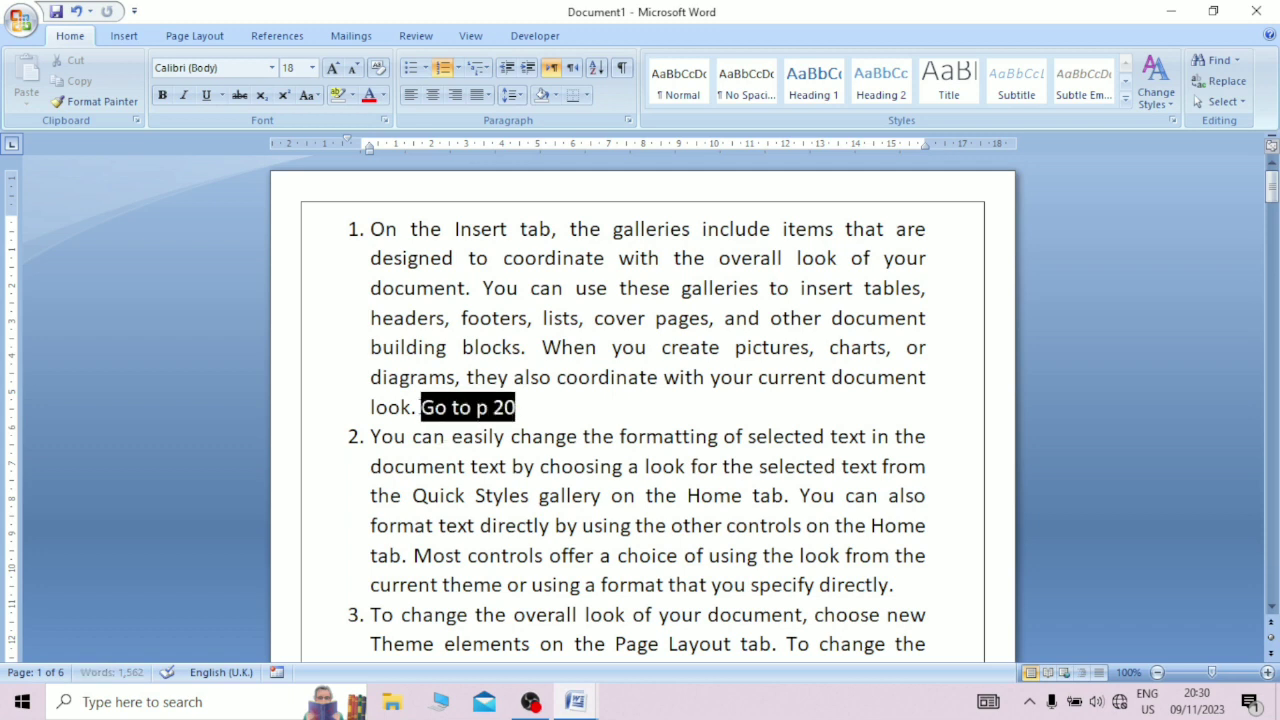
click(124, 35)
click(541, 75)
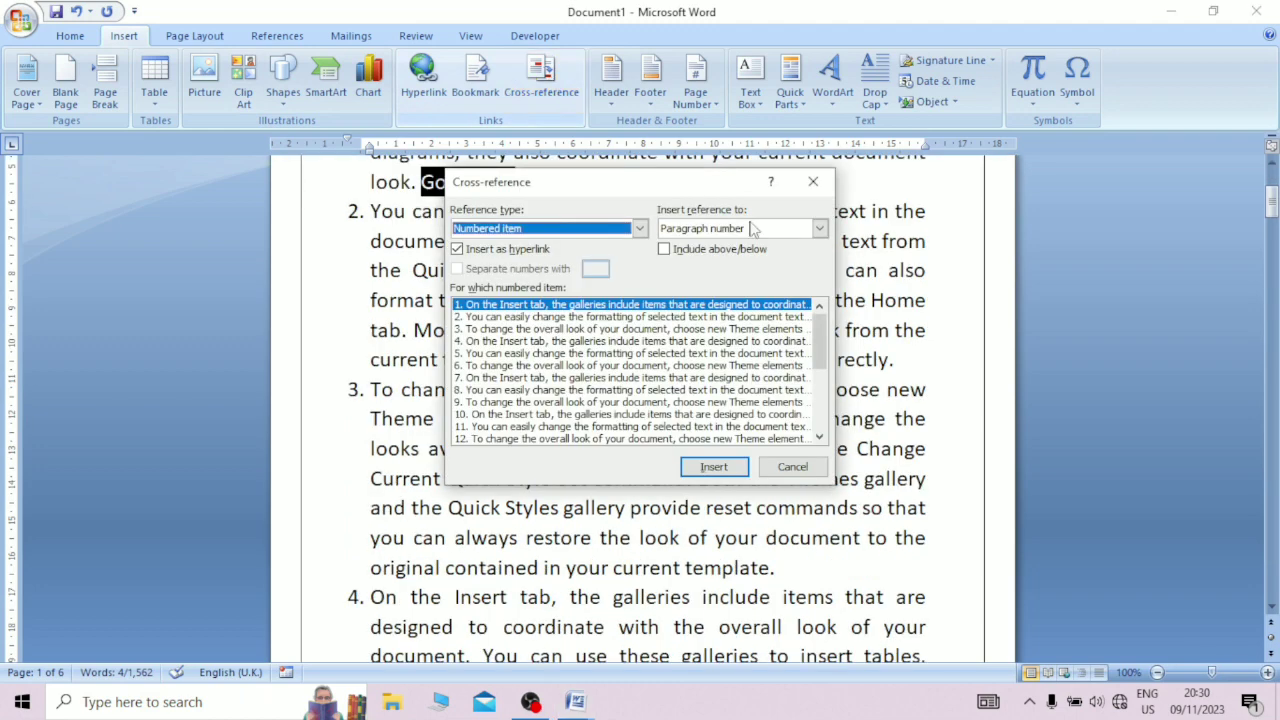
drag(817, 332, 817, 372)
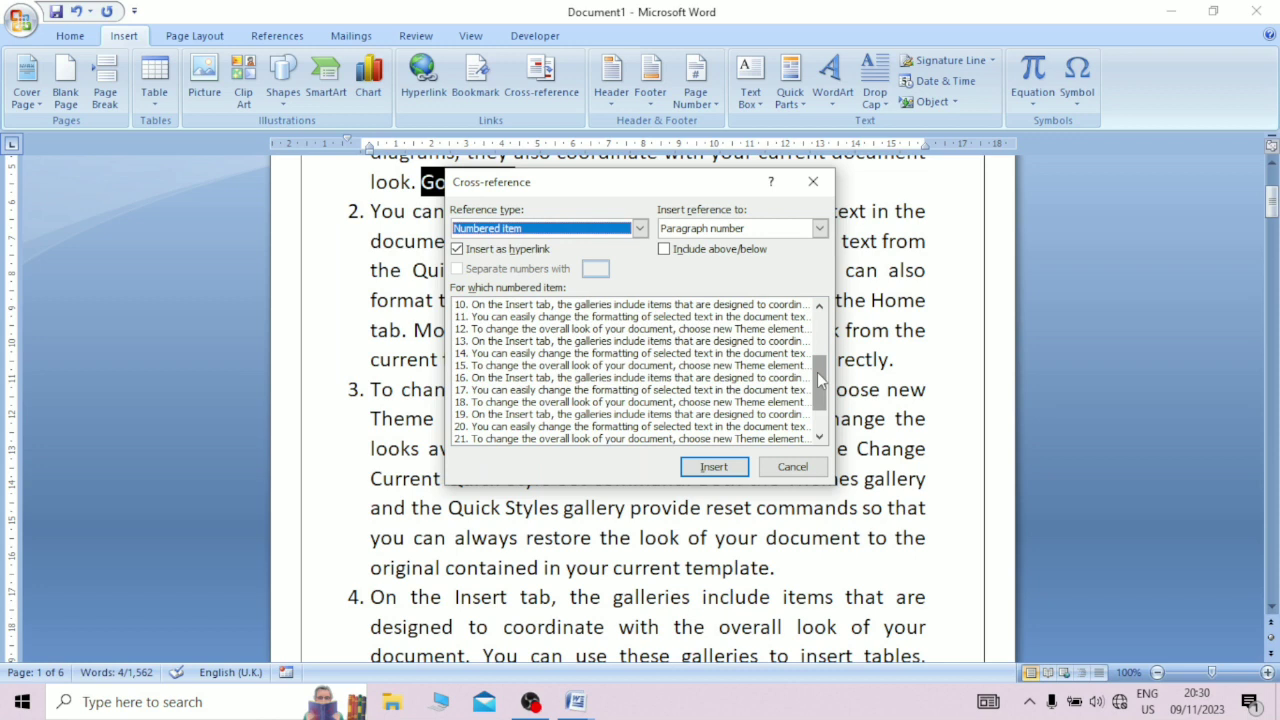
click(576, 427)
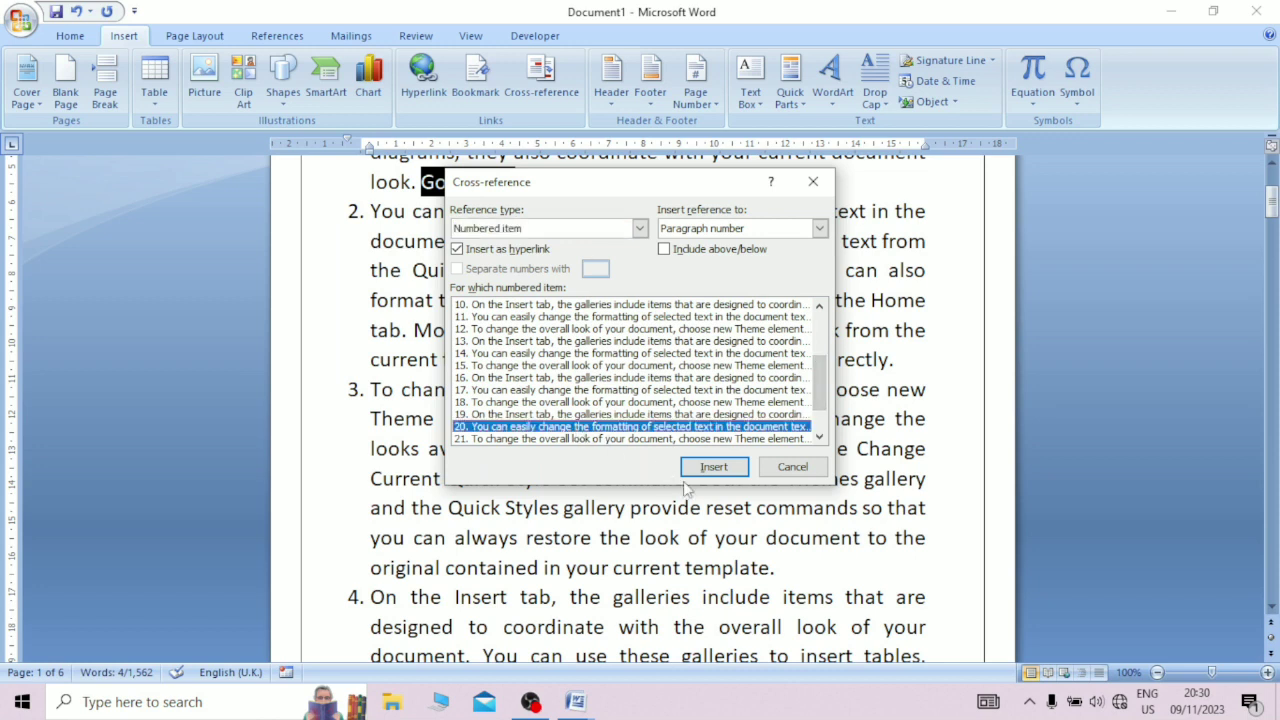
click(724, 478)
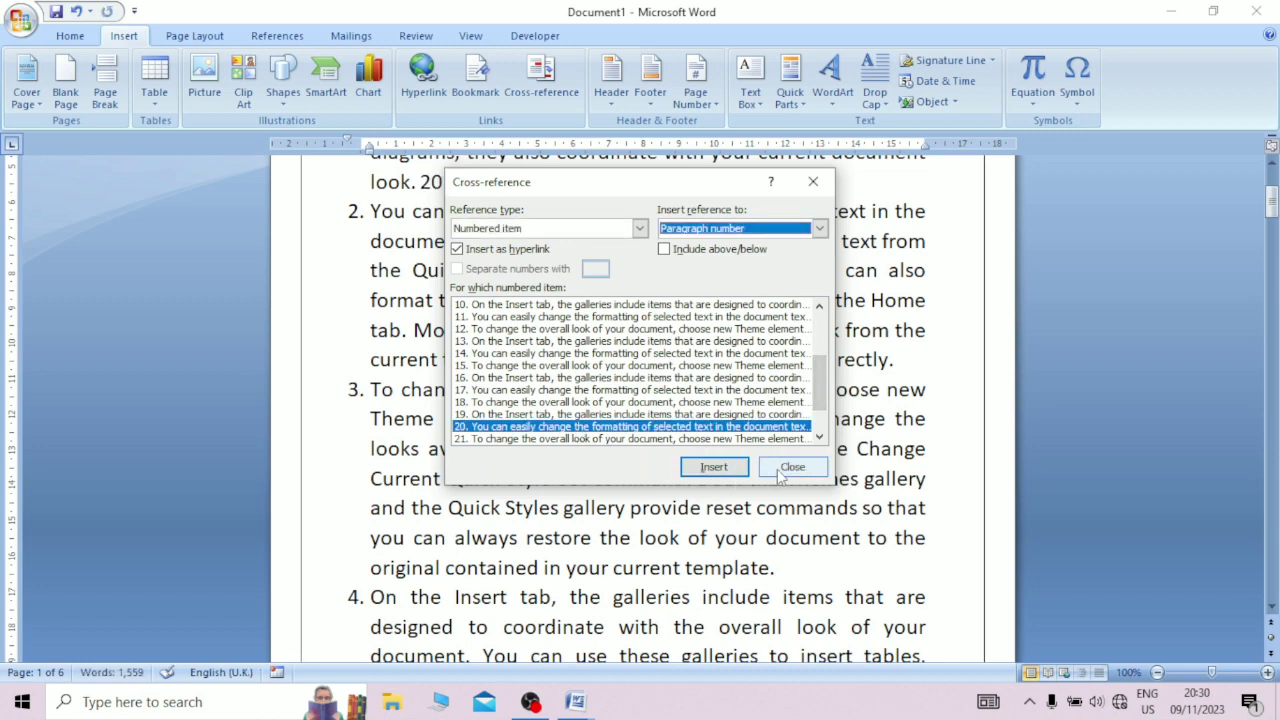
click(776, 475)
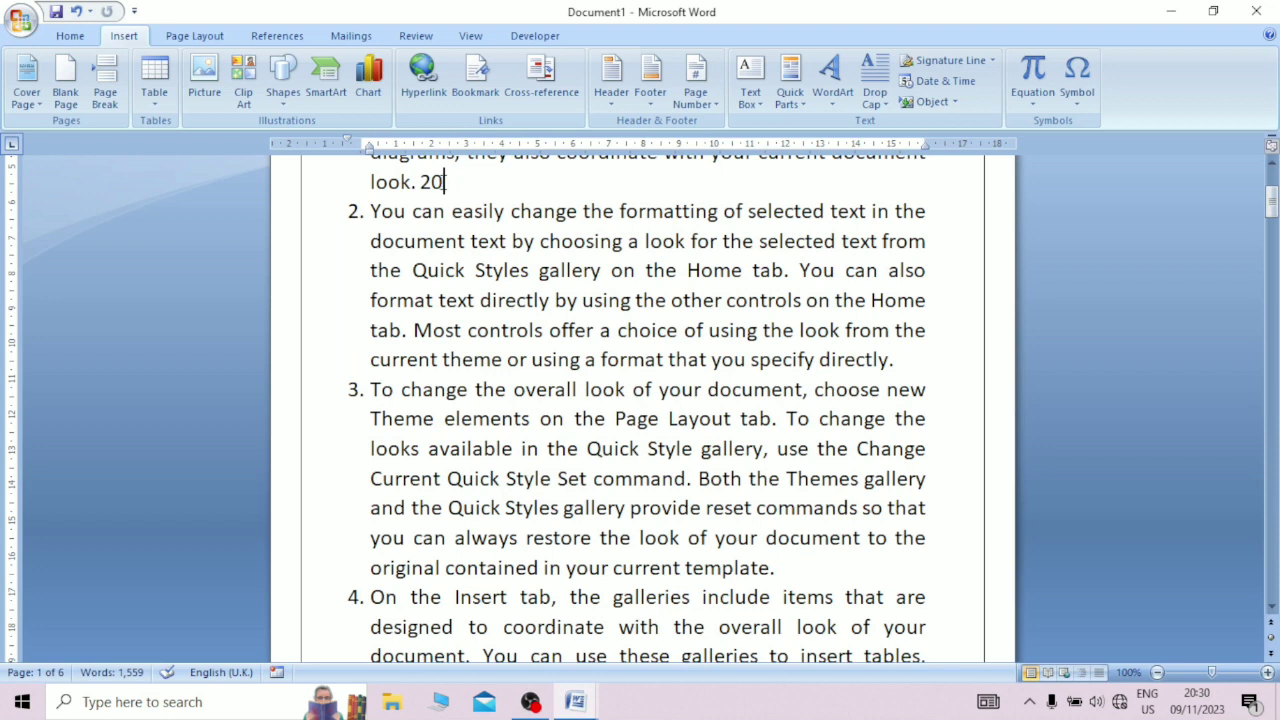
Step: Follow the new cross-reference at the end of paragraph 1 to paragraph 20
key(shift+Left)
key(Right)
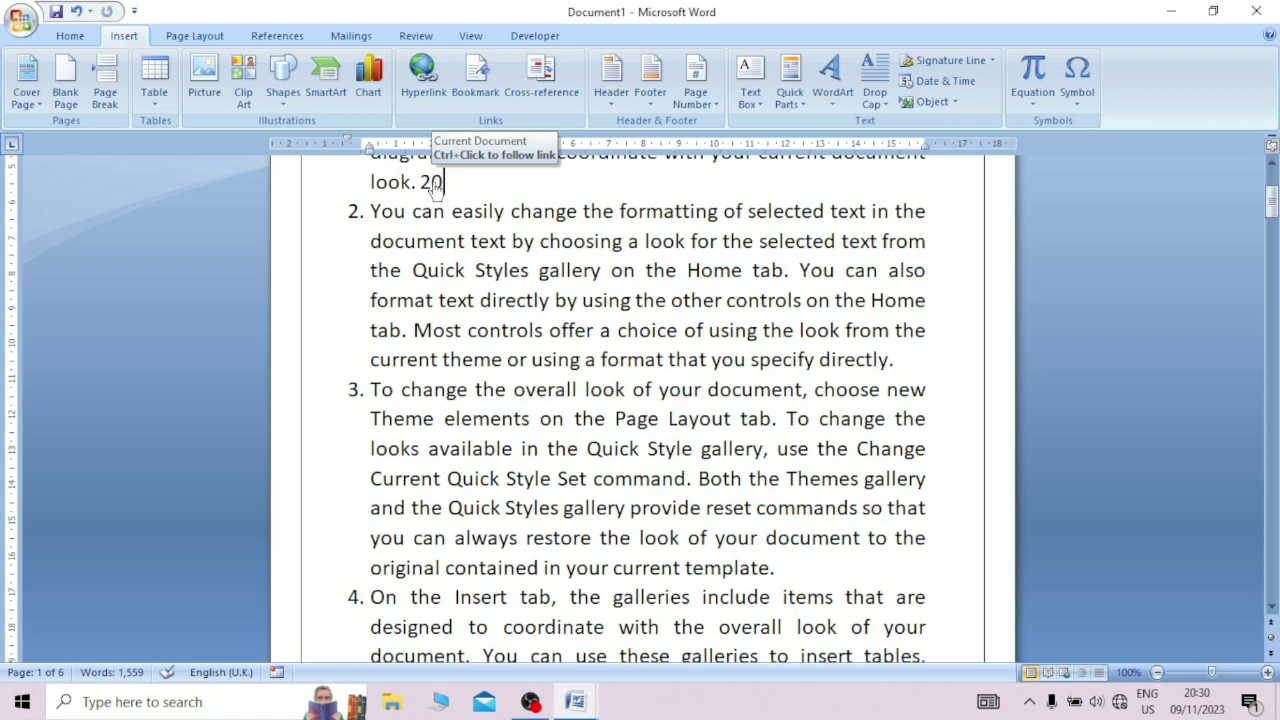
click(434, 187)
ctrl+click(432, 187)
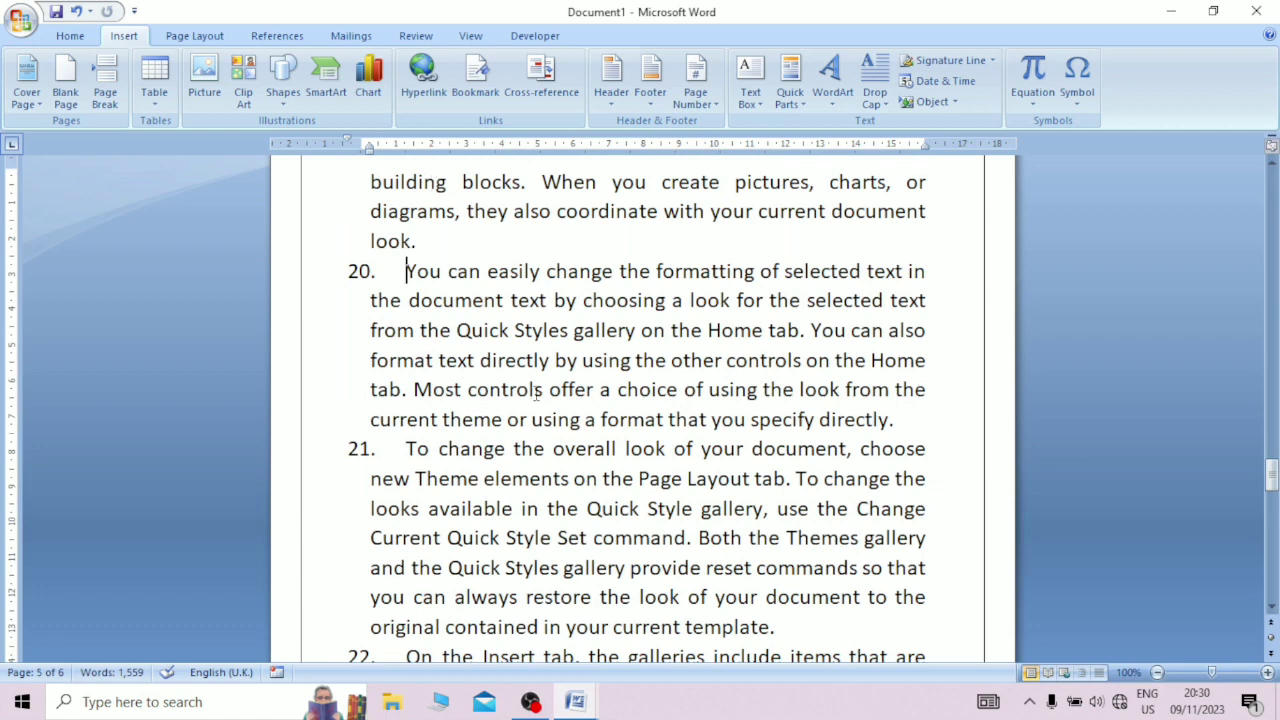
Step: Add an unnumbered line reading "go to first p1" below the last paragraph on page 6
drag(1267, 479, 1268, 563)
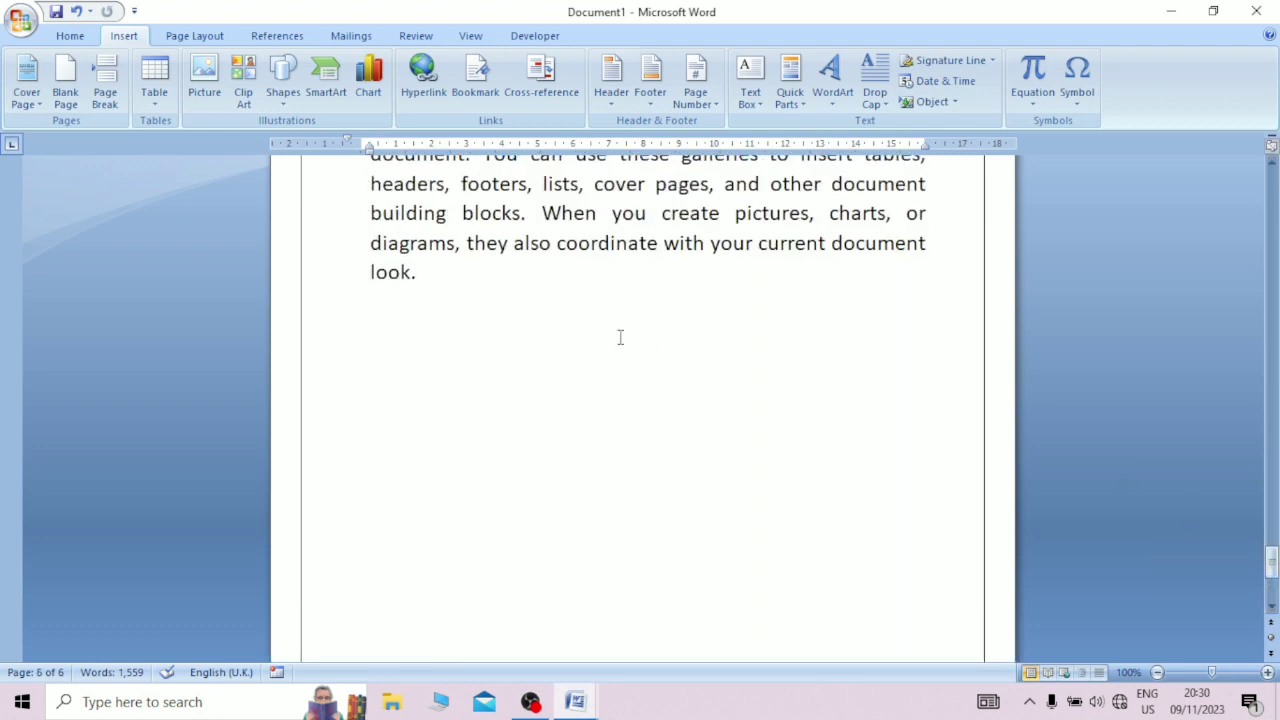
click(568, 314)
text(go to)
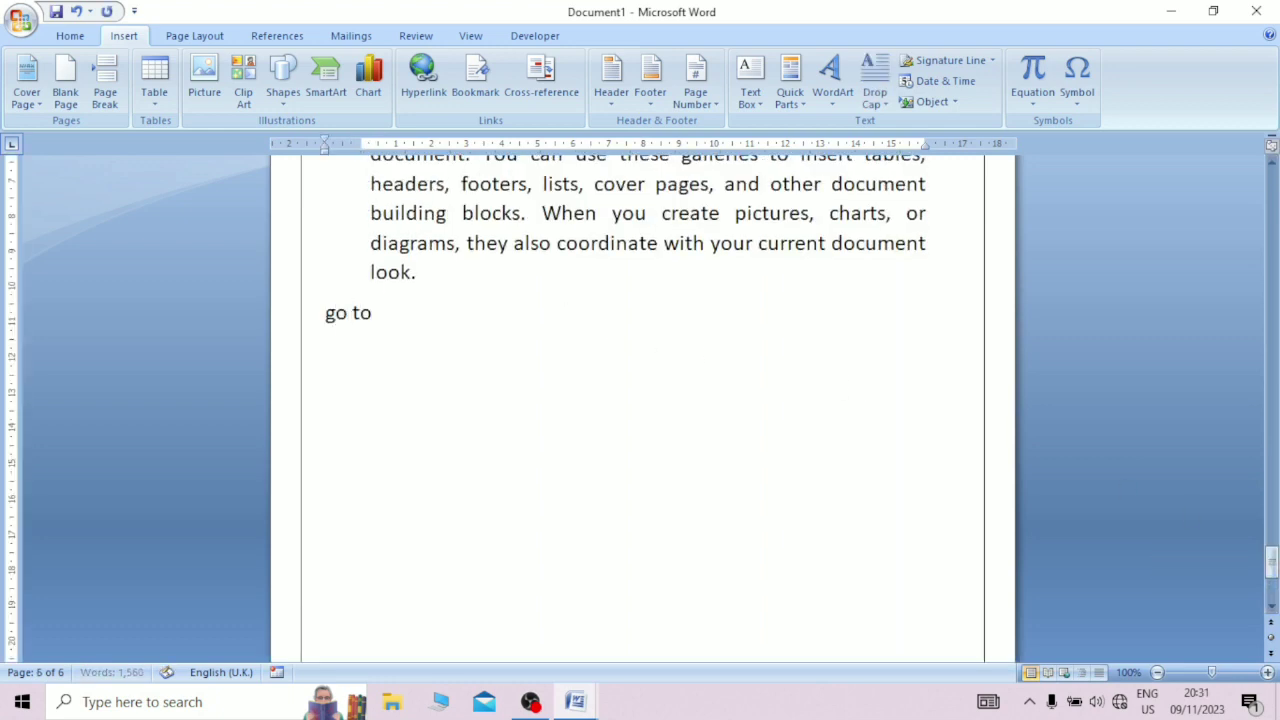
text( first p1)
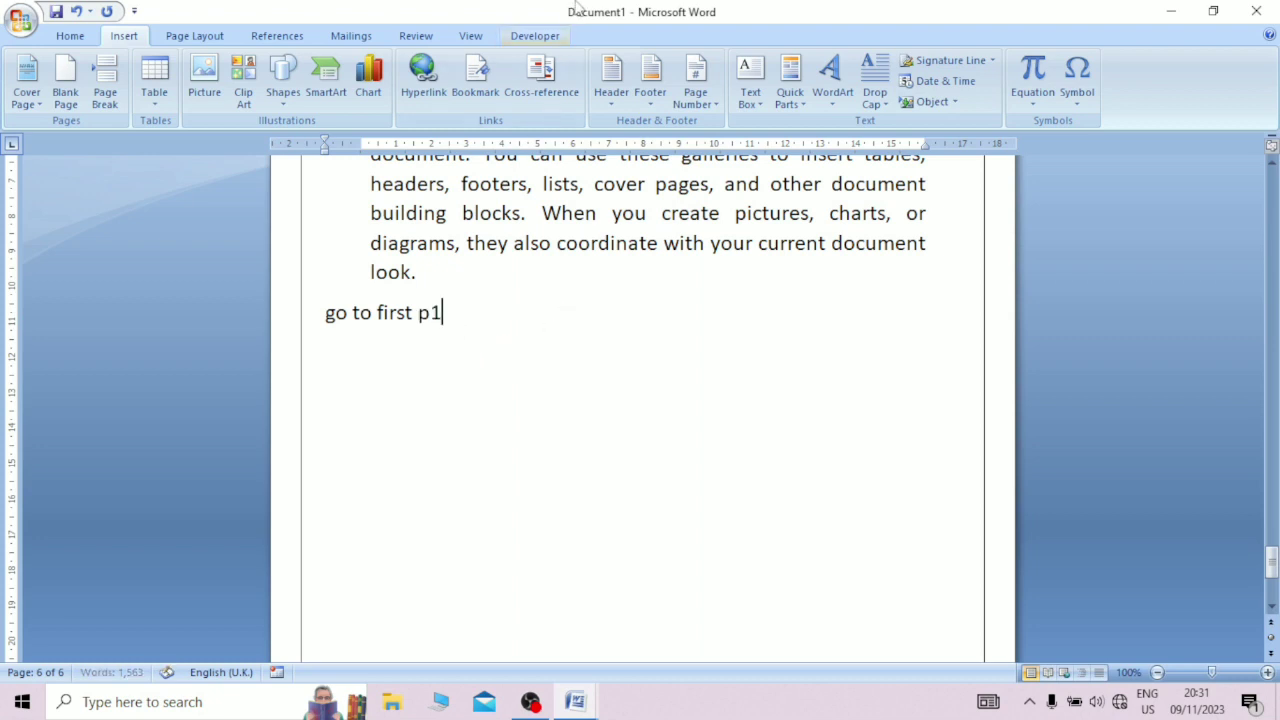
Step: Insert a hyperlinked cross-reference to the paragraph number of numbered item 1 after "go to first p1"
click(541, 84)
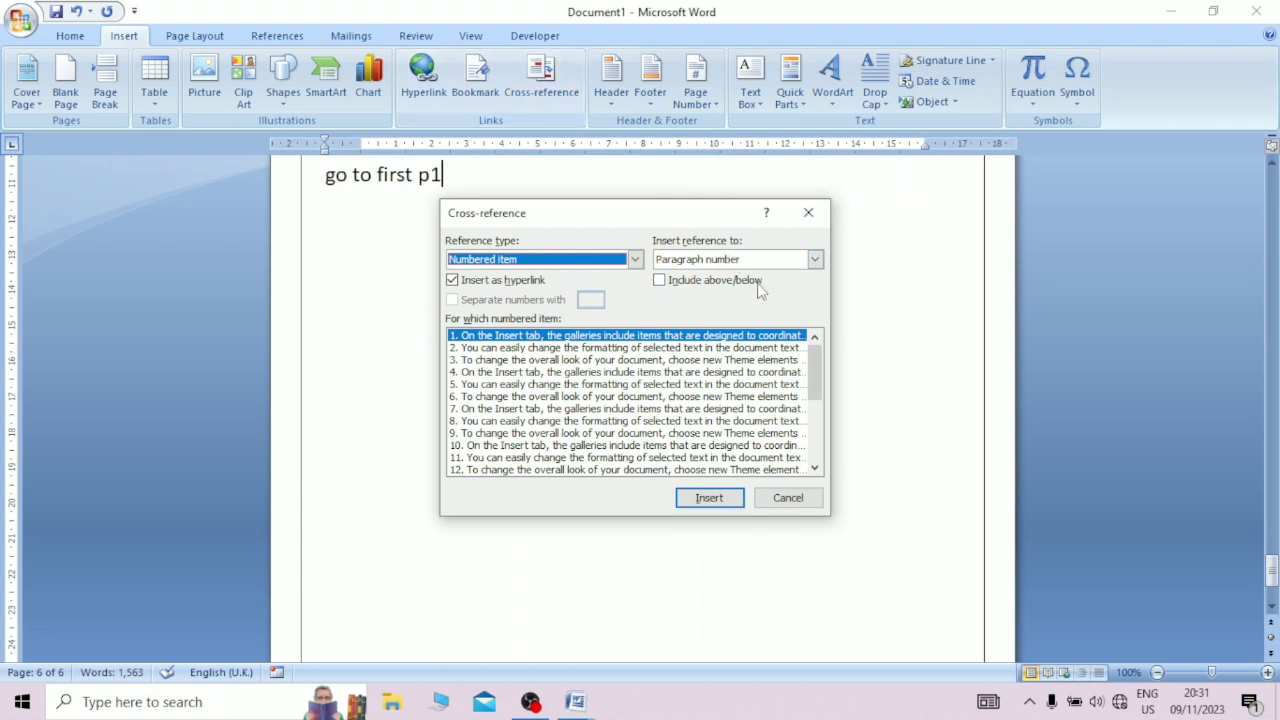
click(624, 336)
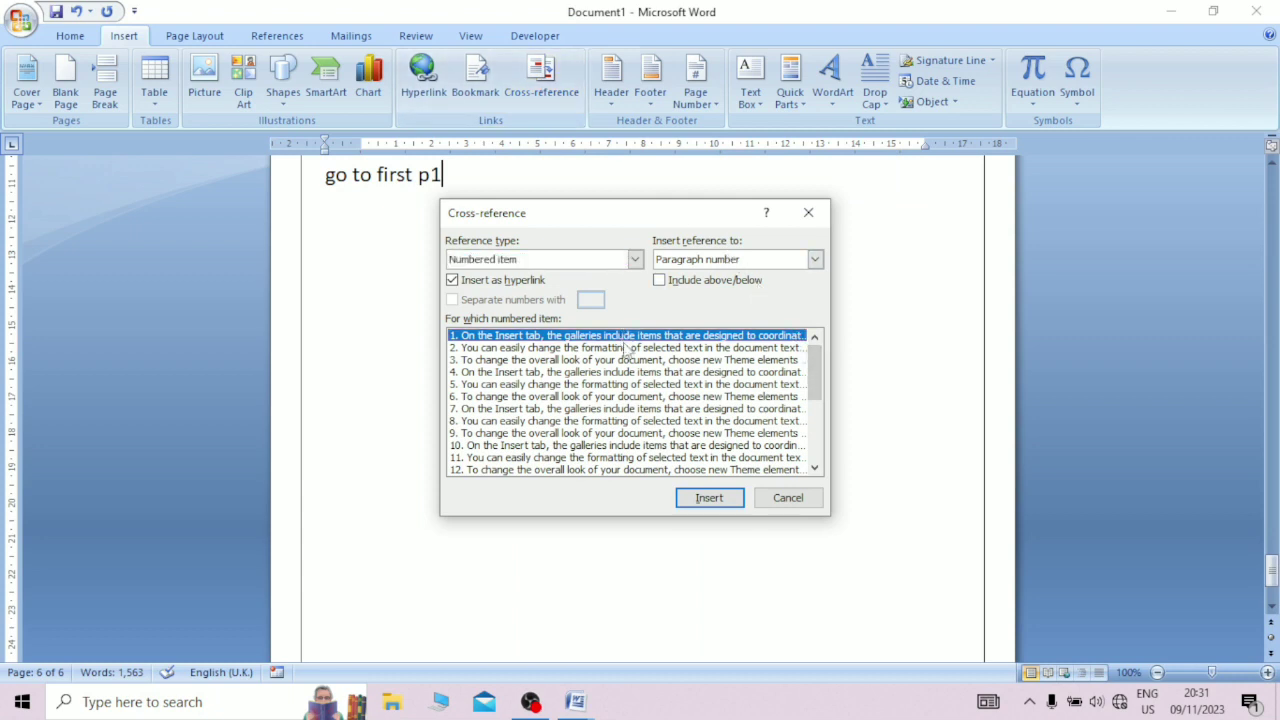
click(712, 499)
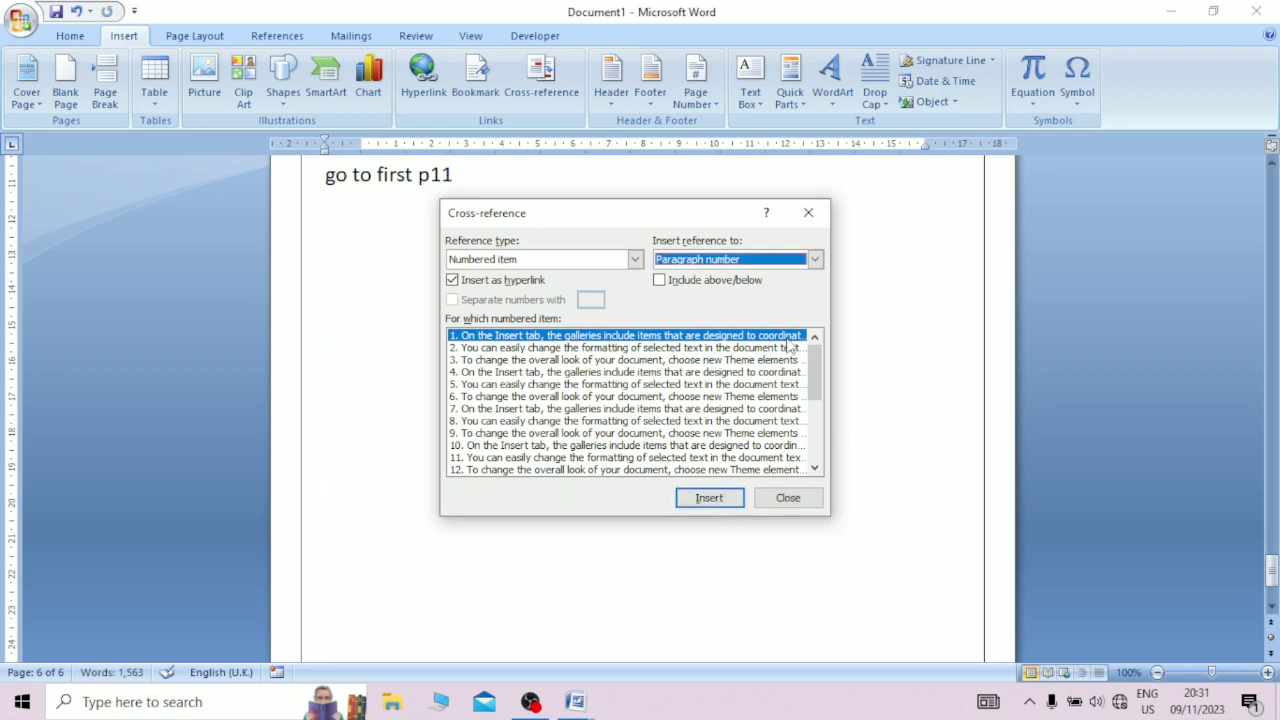
click(788, 498)
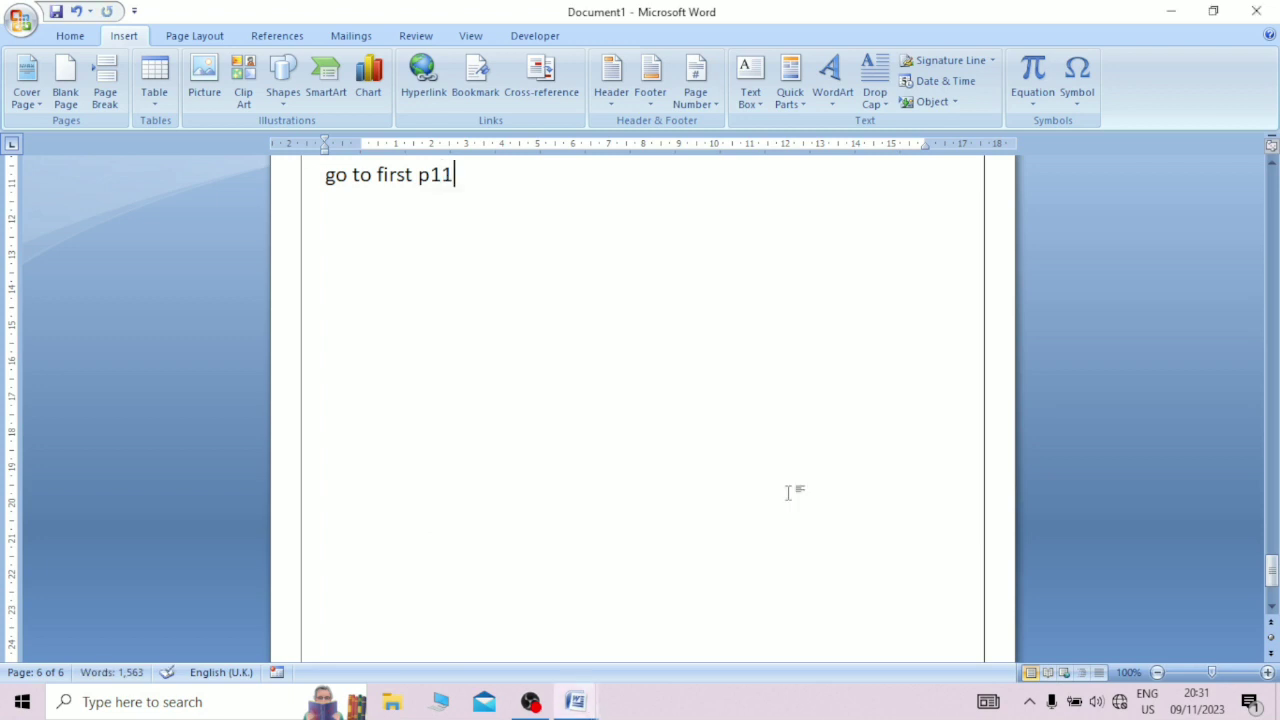
Step: Follow the cross-reference at the end of the "go to first p1" line back to paragraph 1
double_click(450, 175)
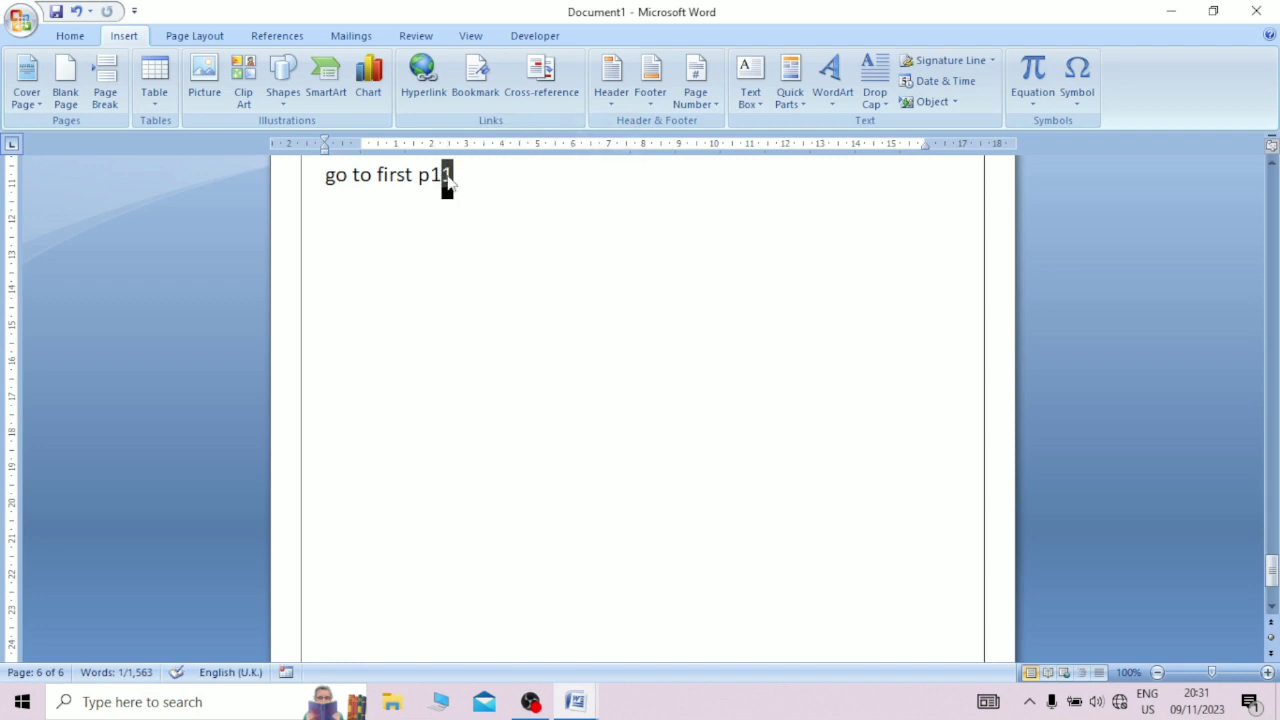
click(447, 174)
click(491, 194)
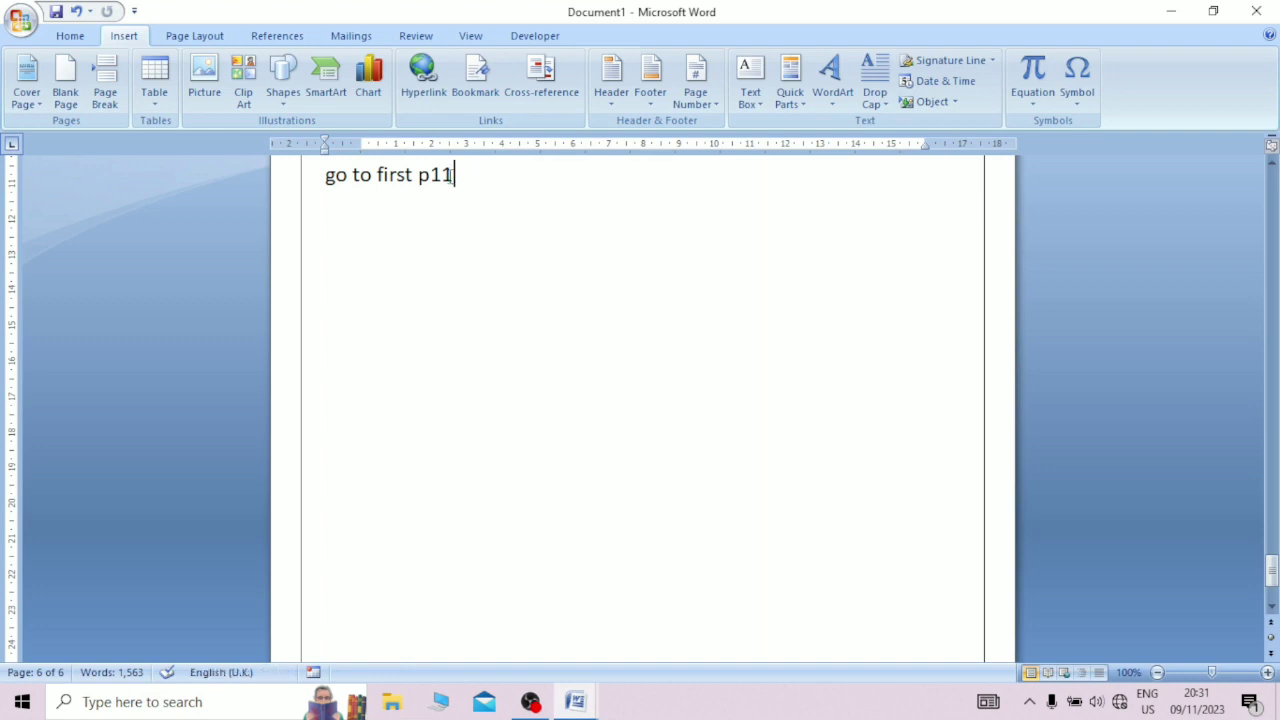
ctrl+click(447, 176)
key(Left)
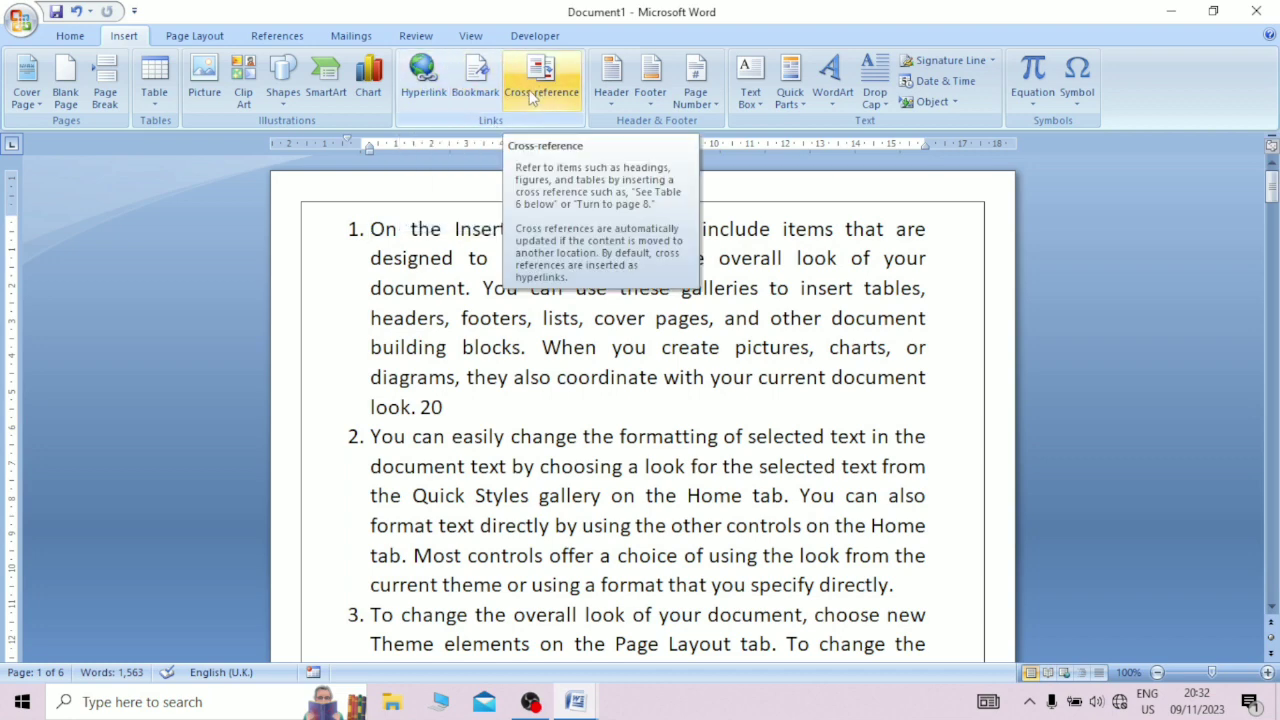
key(alt)
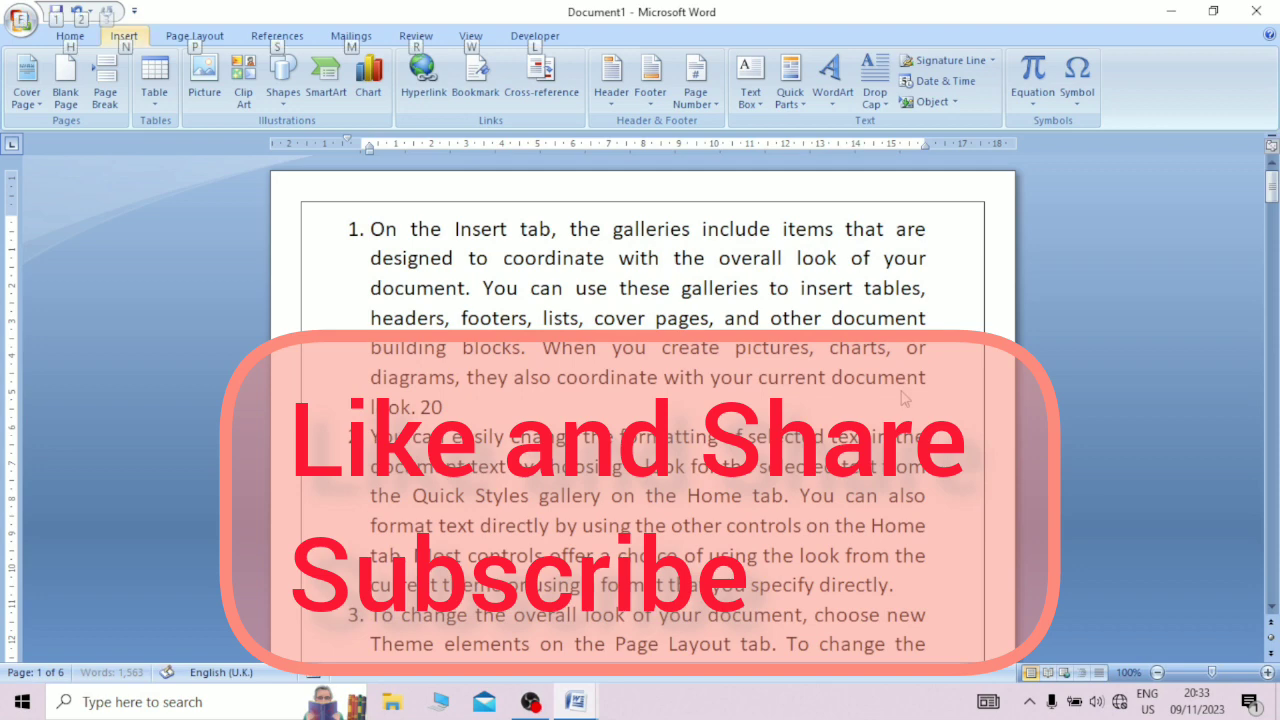